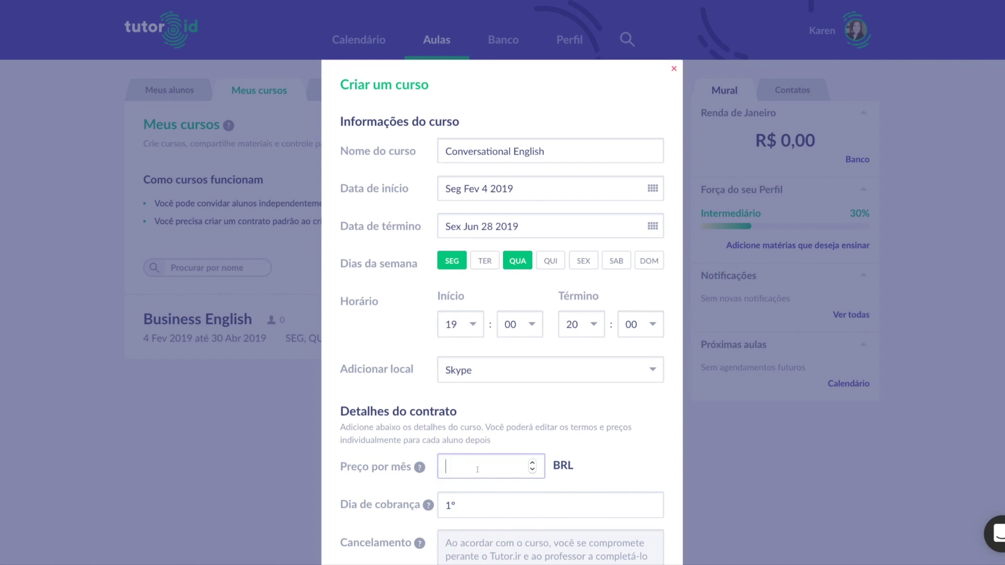
Enter a 500 monthly price and '-' in the Reposição and Cláusulas adicionais fields.
{"action": "type", "text": "500"}
{"action": "scroll", "coordinate": [537, 405], "scroll_direction": "down", "scroll_amount": 6}
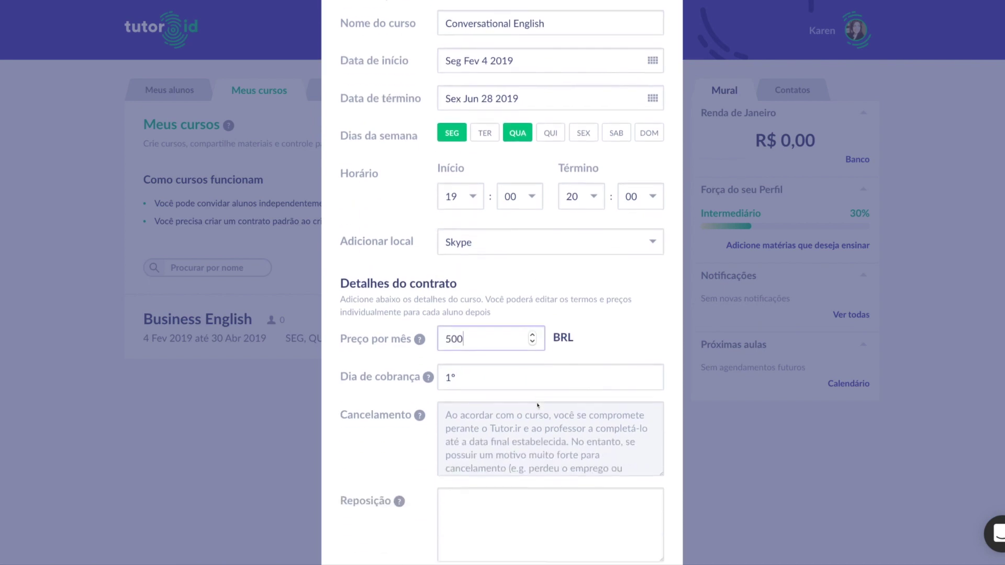
{"action": "scroll", "coordinate": [532, 392], "scroll_direction": "down", "scroll_amount": 1}
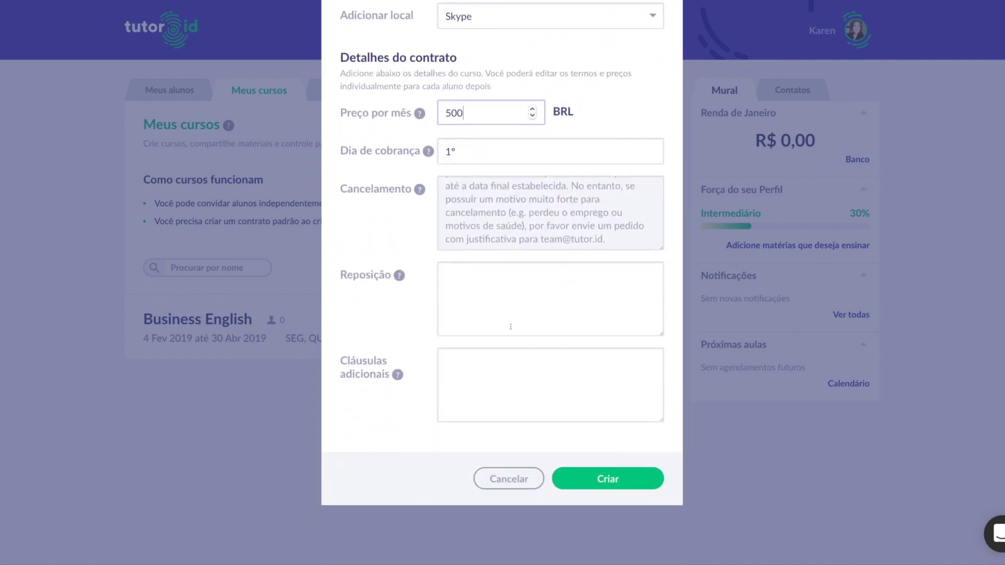
{"action": "left_click", "coordinate": [503, 296]}
{"action": "type", "text": "-"}
{"action": "left_click", "coordinate": [511, 358]}
{"action": "type", "text": "-"}
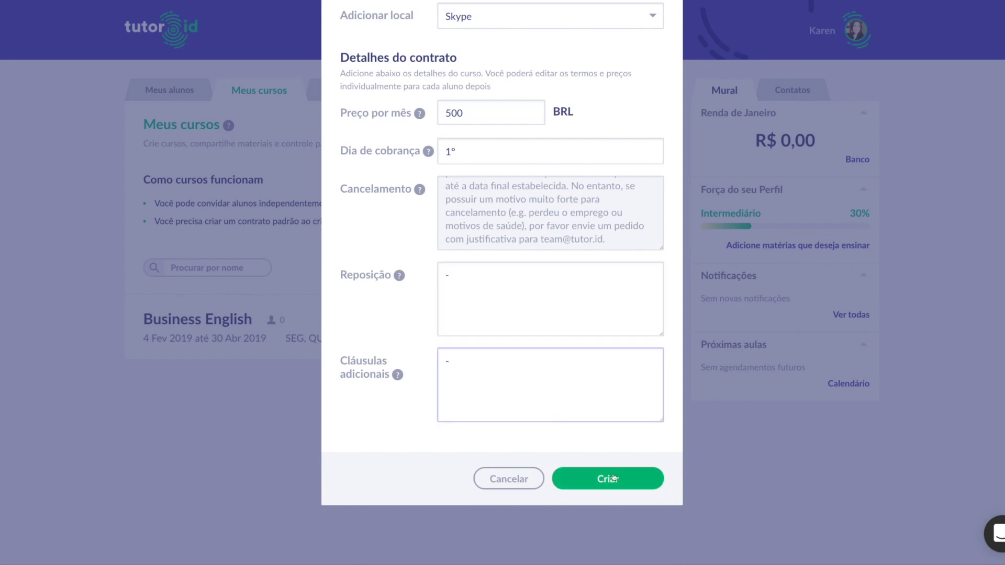
Create the Conversational English course and enroll the registered student found by name search.
{"action": "left_click", "coordinate": [618, 480]}
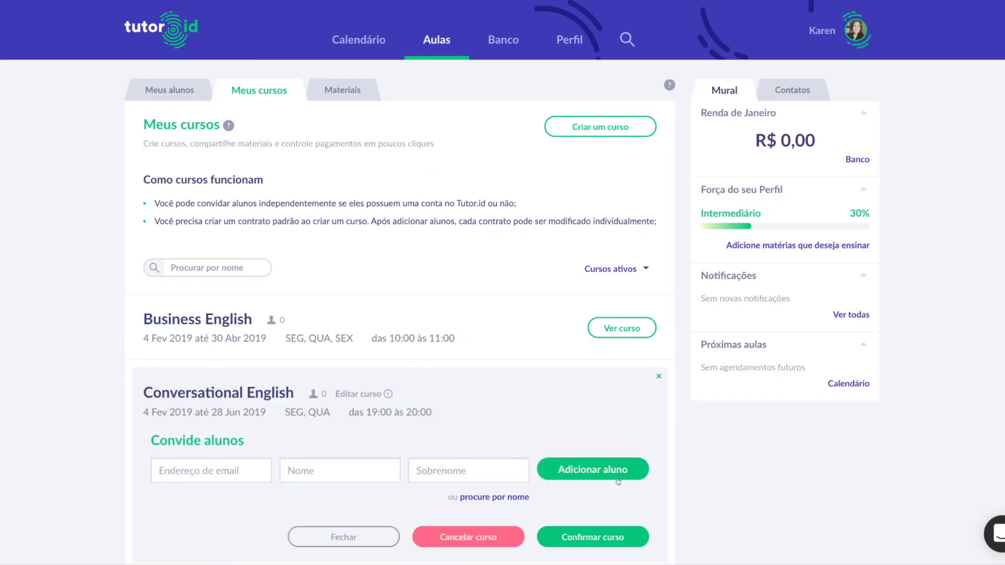
{"action": "scroll", "coordinate": [602, 440], "scroll_direction": "down", "scroll_amount": 3}
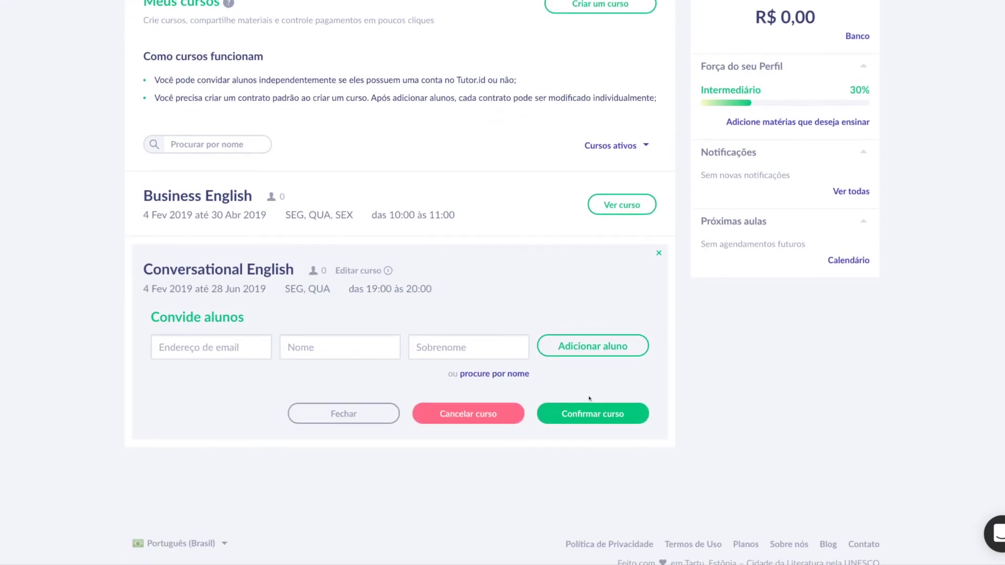
{"action": "left_click", "coordinate": [500, 374]}
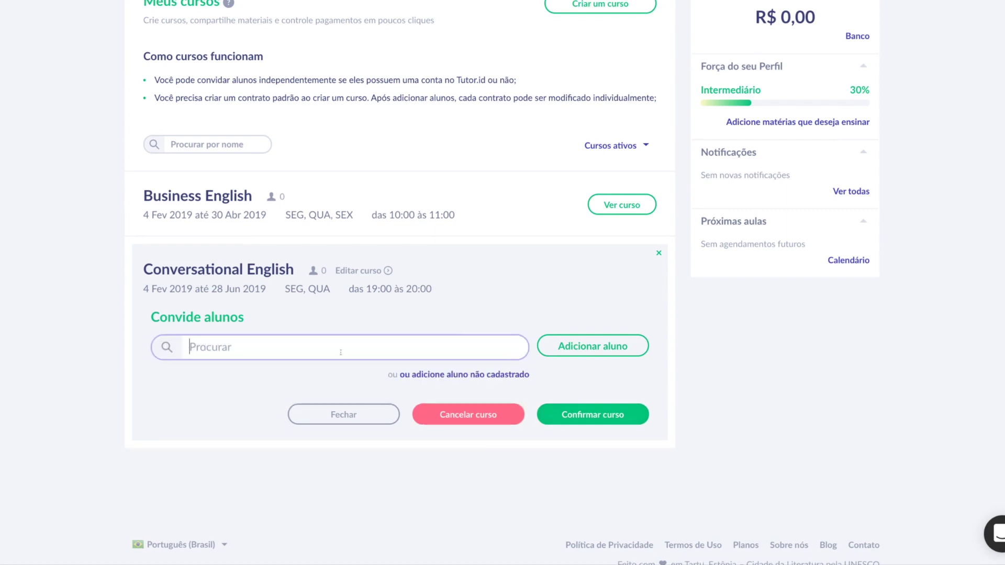
{"action": "type", "text": "murill"}
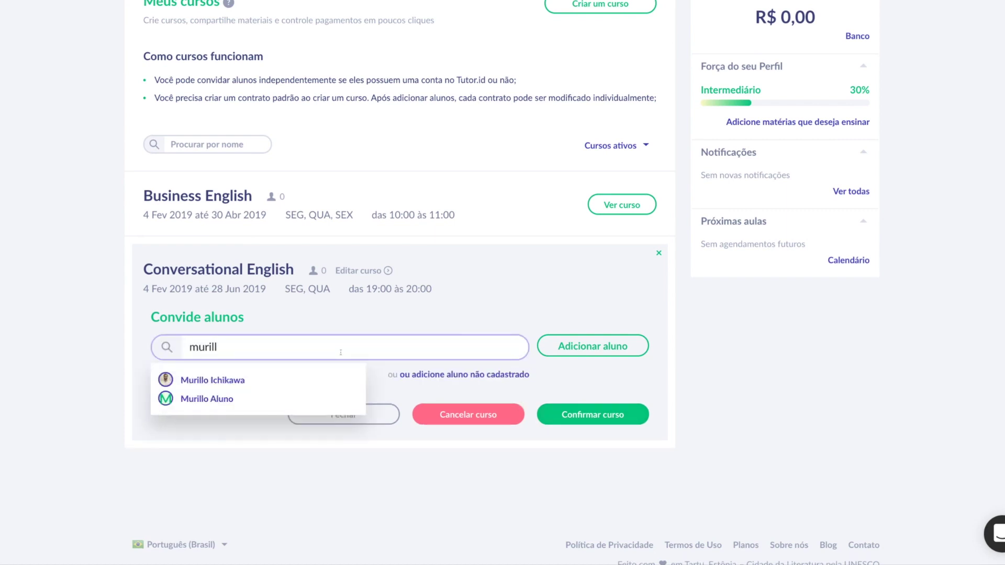
{"action": "left_click", "coordinate": [234, 383]}
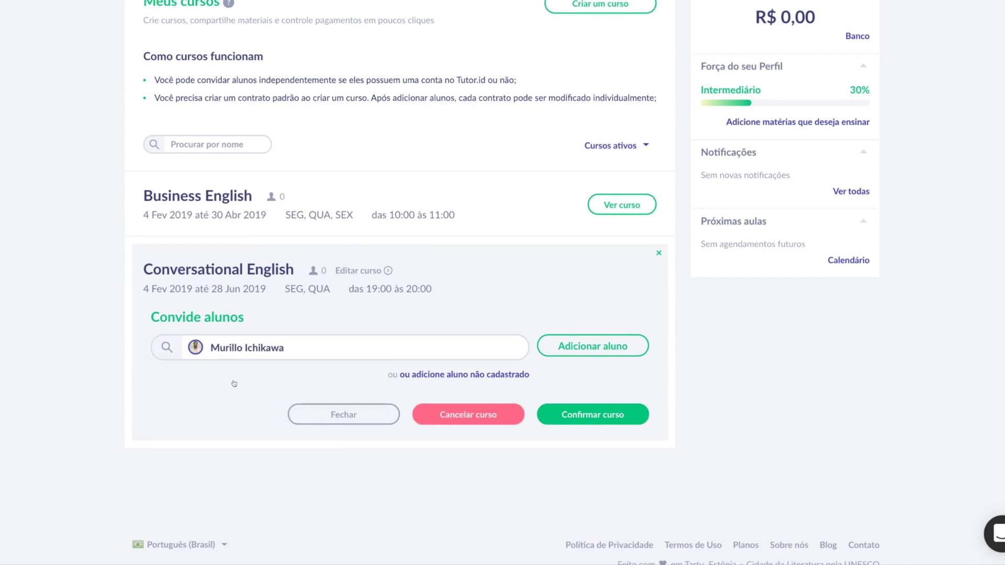
{"action": "left_click", "coordinate": [573, 354]}
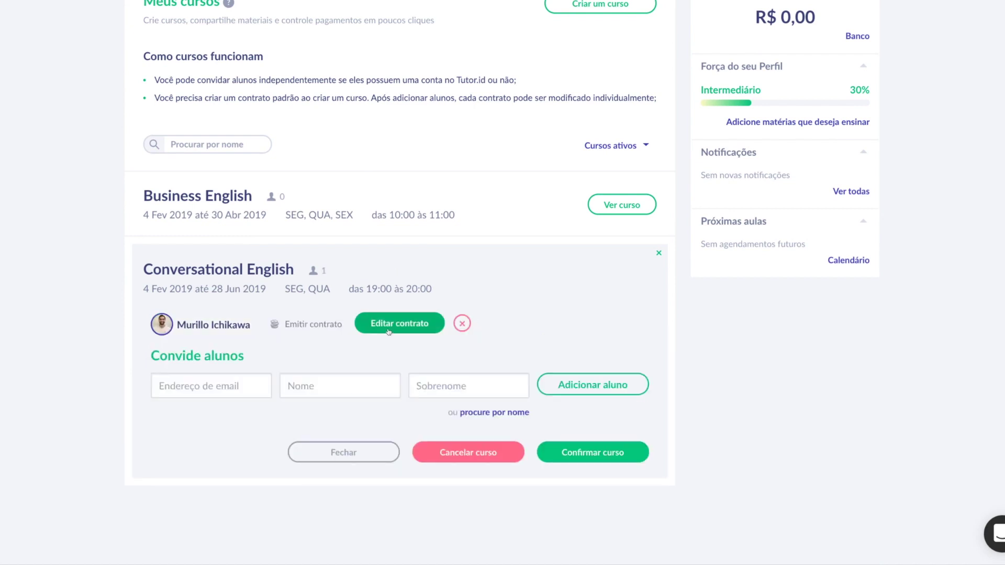
Change the student's contract to 300 per month, billed on the 10th.
{"action": "left_click", "coordinate": [388, 331]}
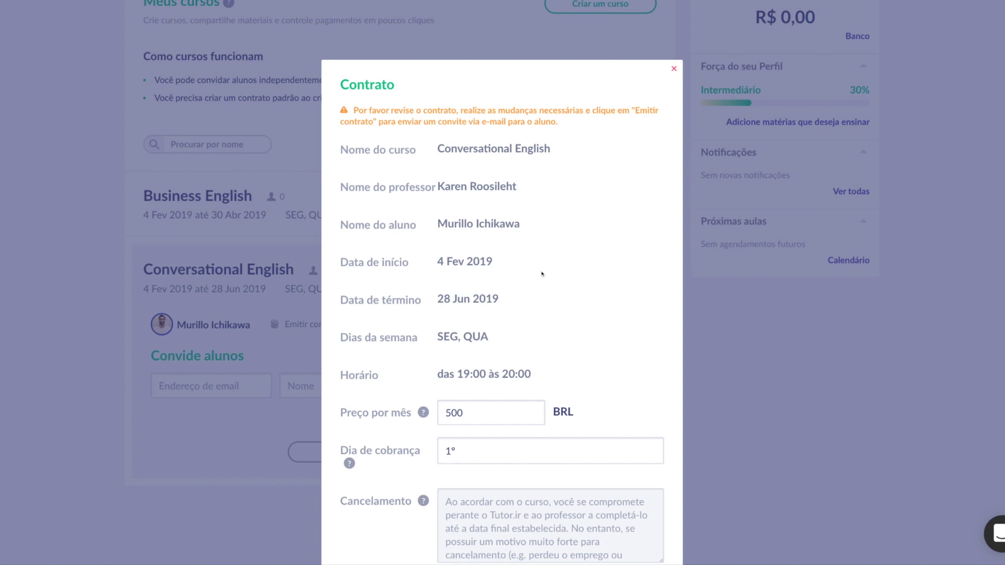
{"action": "scroll", "coordinate": [542, 272], "scroll_direction": "down", "scroll_amount": 3}
{"action": "left_click_drag", "start_coordinate": [463, 271], "coordinate": [445, 271]}
{"action": "key", "text": "BackSpace"}
{"action": "type", "text": "300"}
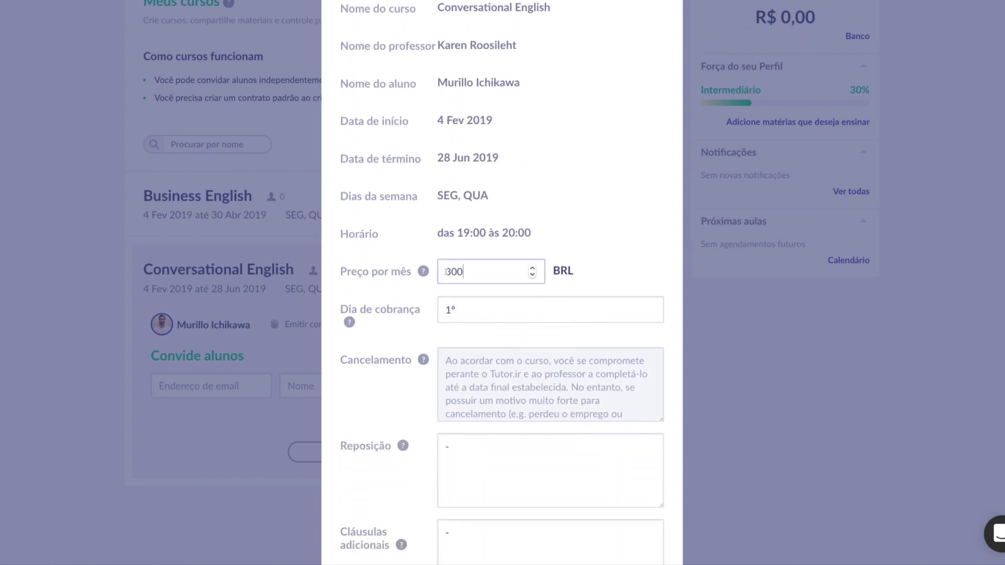
{"action": "left_click", "coordinate": [481, 309]}
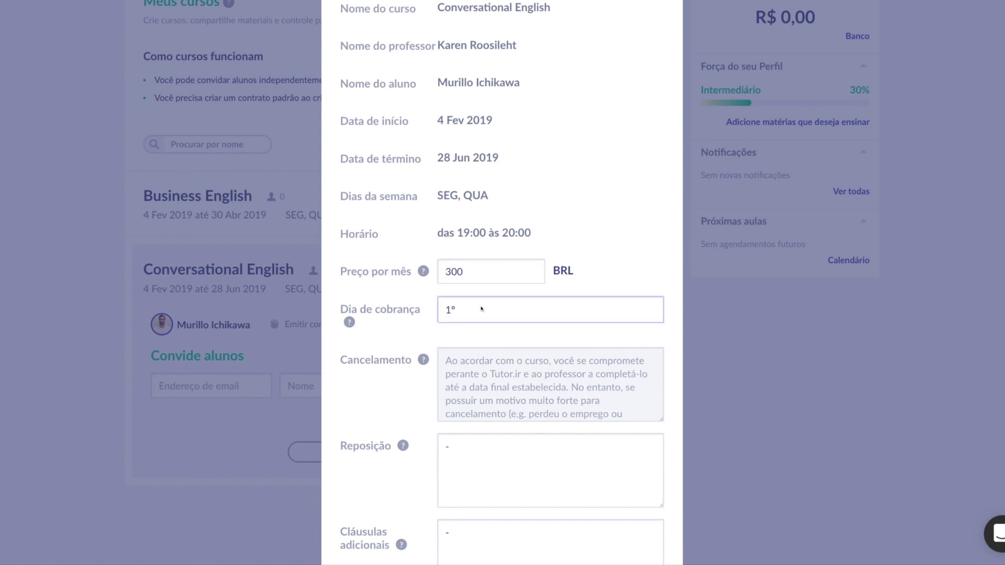
{"action": "type", "text": "0"}
Set the makeup terms to '2 reposições ao mês.' and issue the contract.
{"action": "scroll", "coordinate": [512, 355], "scroll_direction": "down", "scroll_amount": 1}
{"action": "left_click", "coordinate": [447, 444]}
{"action": "key", "text": "BackSpace"}
{"action": "type", "text": "2 repos"}
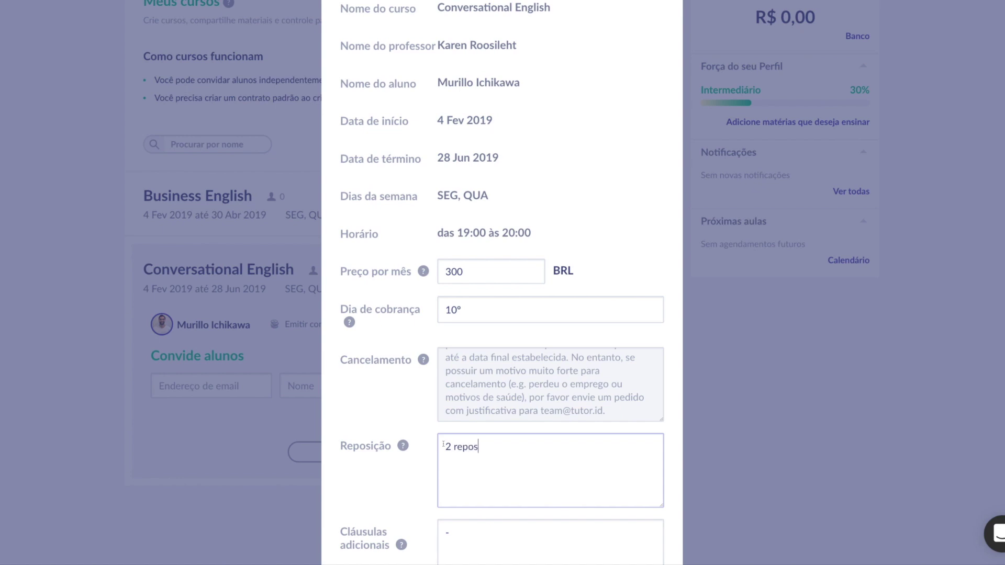
{"action": "type", "text": "iço"}
{"action": "type", "text": "ões"}
{"action": "key", "text": "BackSpace"}
{"action": "type", "text": "ções ao me"}
{"action": "key", "text": "BackSpace"}
{"action": "type", "text": "ês."}
{"action": "scroll", "coordinate": [605, 425], "scroll_direction": "down", "scroll_amount": 3}
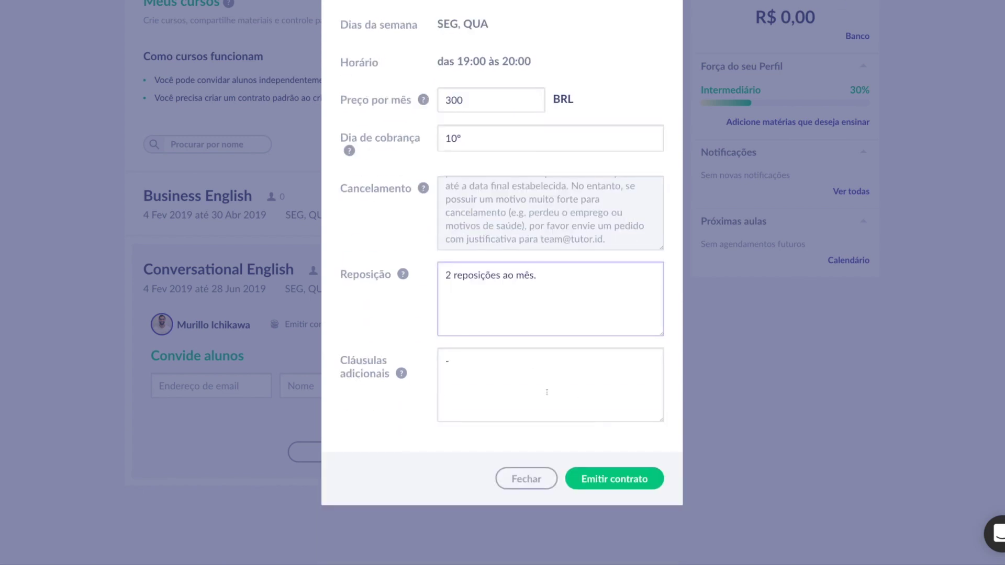
{"action": "left_click", "coordinate": [625, 489]}
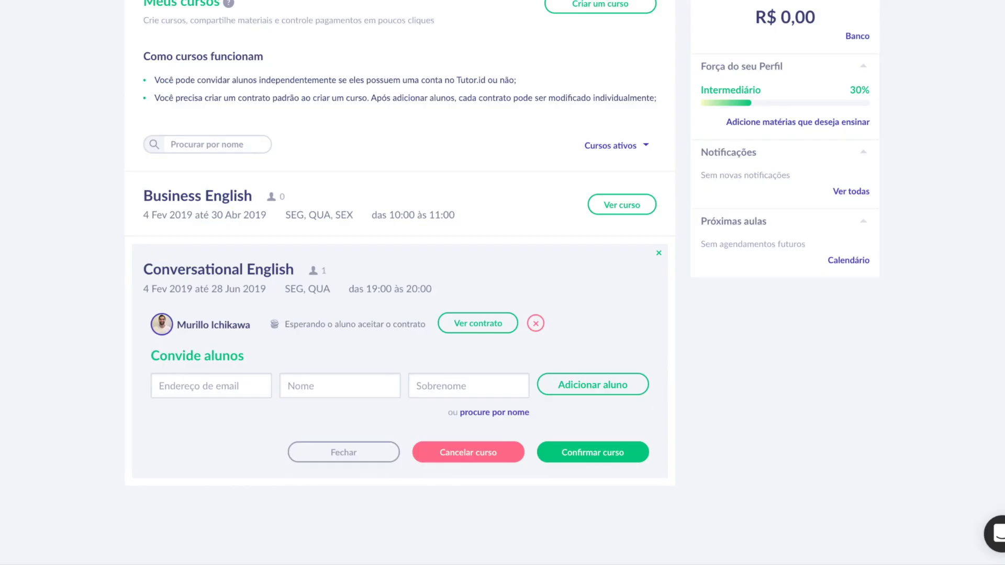
Invite the unregistered student with their e-mail, first name and surname, then open their contract.
{"action": "left_click", "coordinate": [186, 386]}
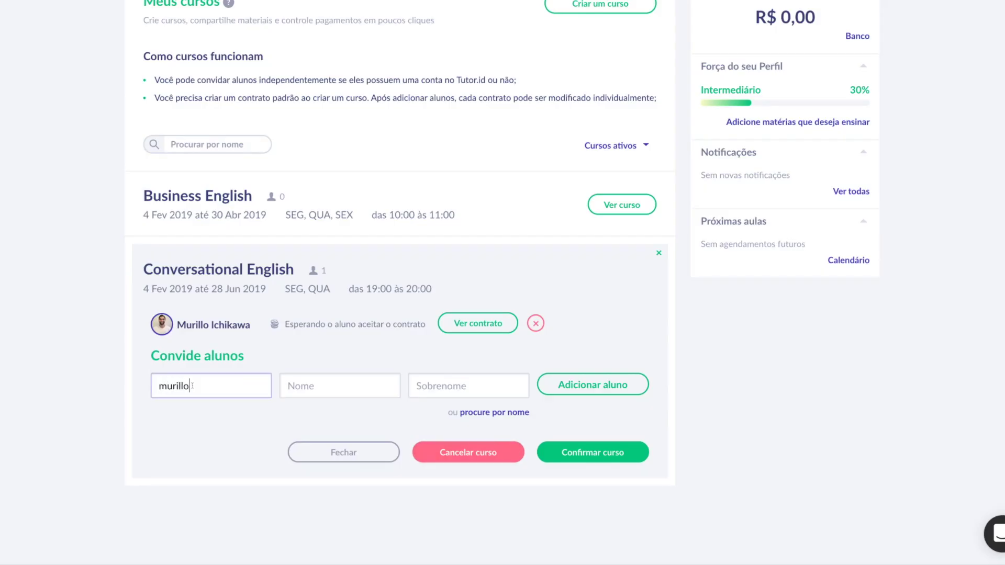
{"action": "left_click", "coordinate": [308, 386]}
{"action": "type", "text": "Mu"}
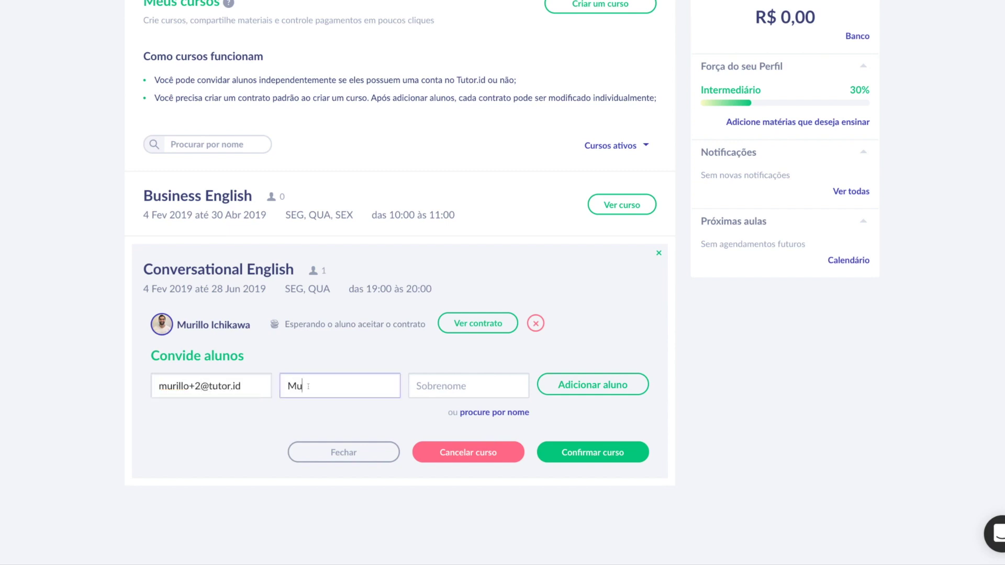
{"action": "type", "text": "rulla"}
{"action": "left_click", "coordinate": [448, 386]}
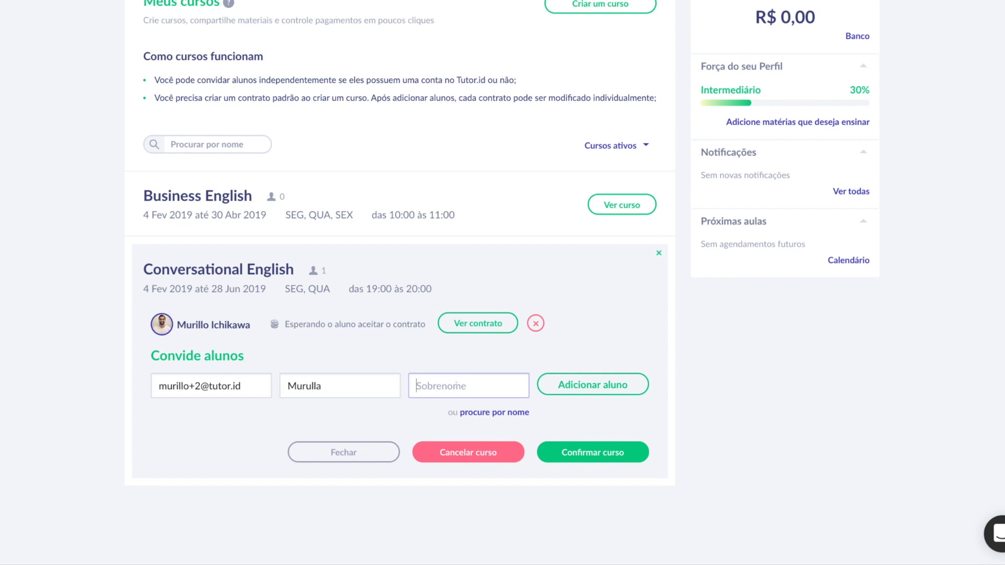
{"action": "type", "text": "Murillo"}
{"action": "left_click", "coordinate": [591, 386]}
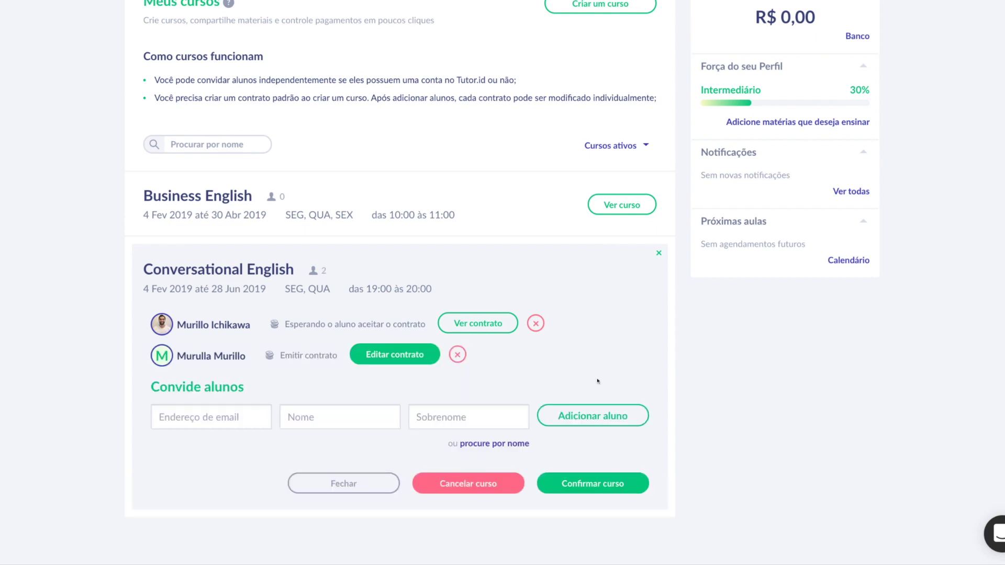
{"action": "left_click", "coordinate": [387, 358]}
{"action": "scroll", "coordinate": [525, 192], "scroll_direction": "up", "scroll_amount": 2}
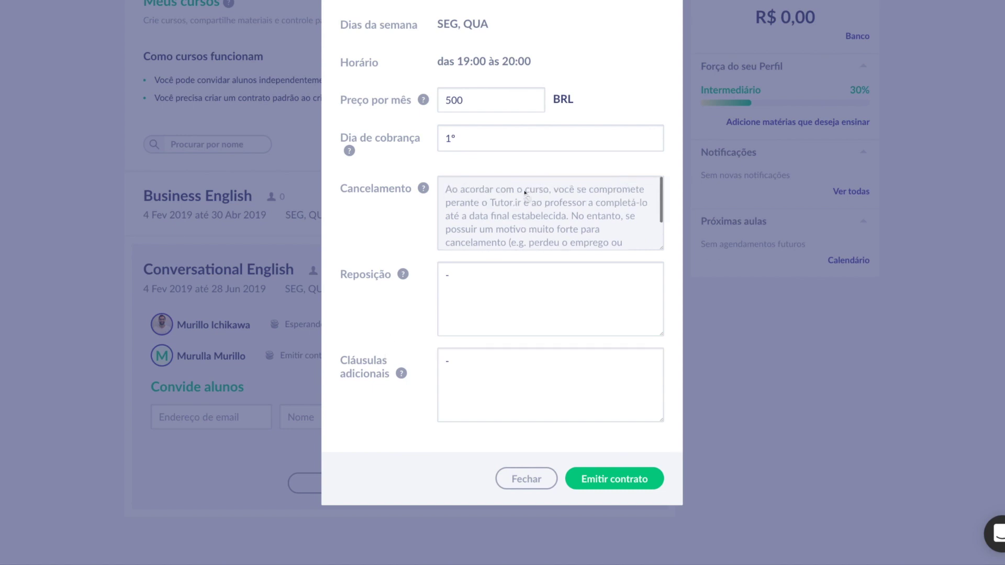
Issue the new student's contract.
{"action": "left_click", "coordinate": [615, 479]}
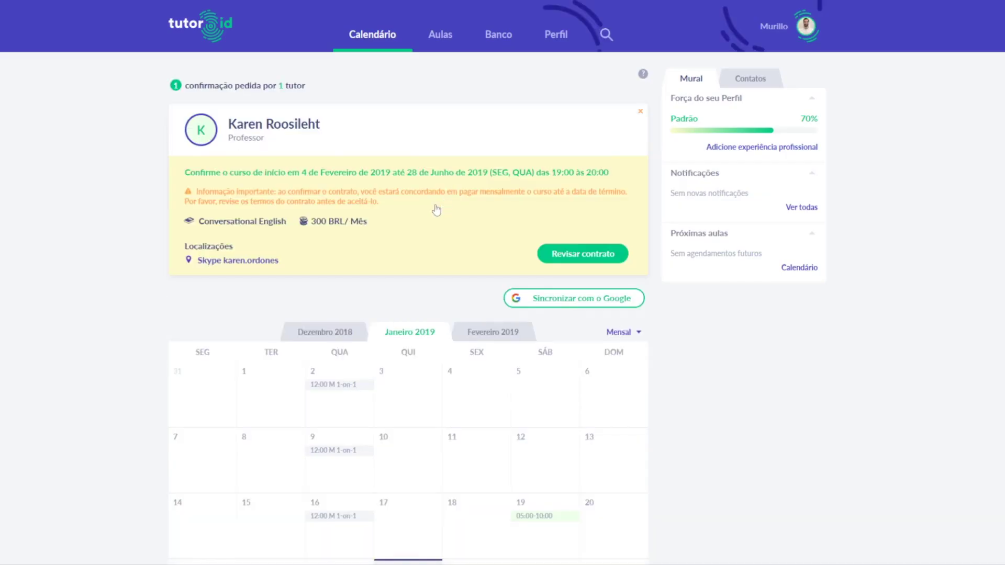
Review the 4 Feb–28 Jun 2019 contract at 300 BRL/month and confirm it.
{"action": "left_click_drag", "start_coordinate": [186, 173], "coordinate": [415, 206]}
{"action": "left_click", "coordinate": [415, 206]}
{"action": "left_click", "coordinate": [596, 257]}
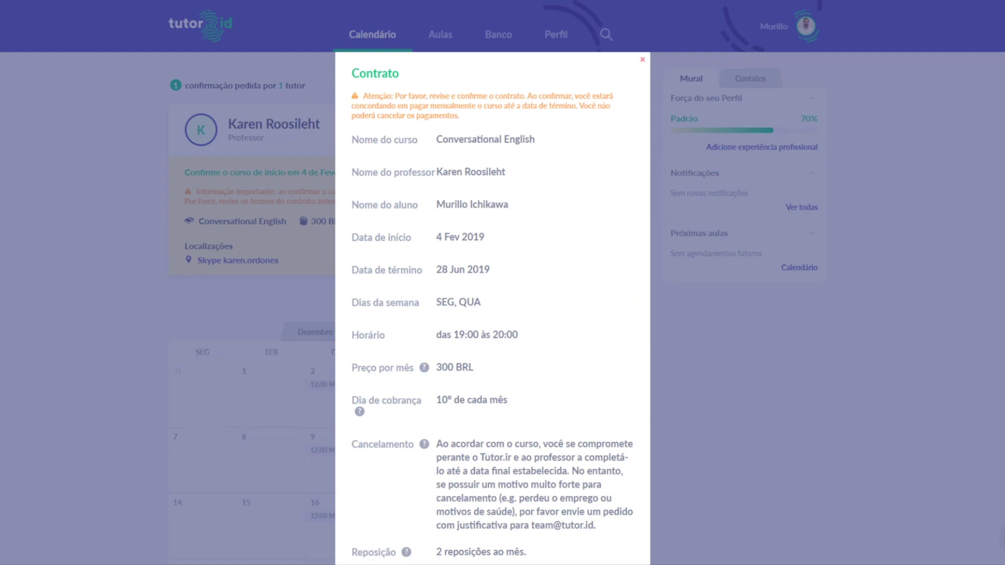
{"action": "scroll", "coordinate": [573, 194], "scroll_direction": "down", "scroll_amount": 3}
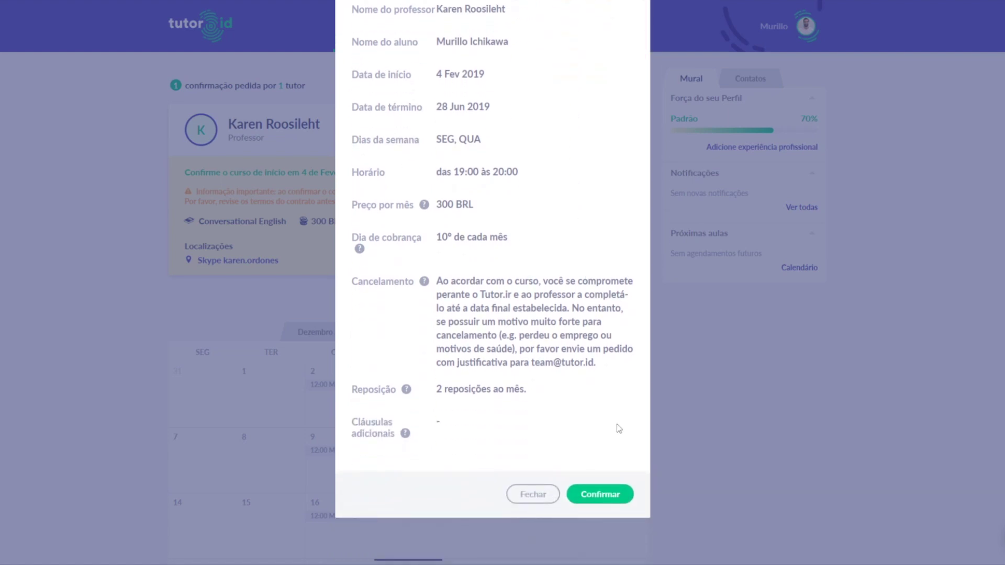
{"action": "left_click", "coordinate": [608, 497]}
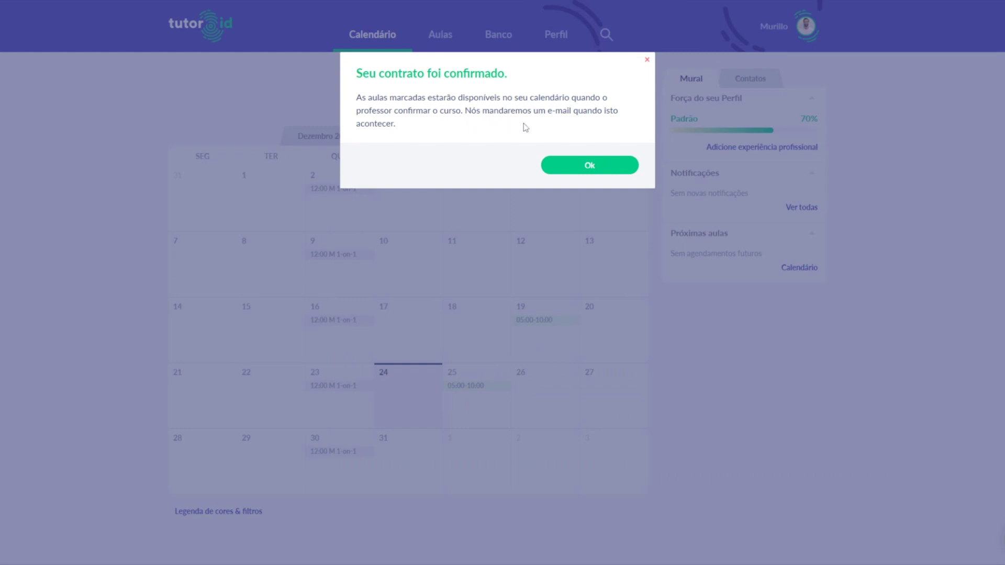
Dismiss the 'Seu contrato foi confirmado' notice with Ok.
{"action": "left_click", "coordinate": [583, 165]}
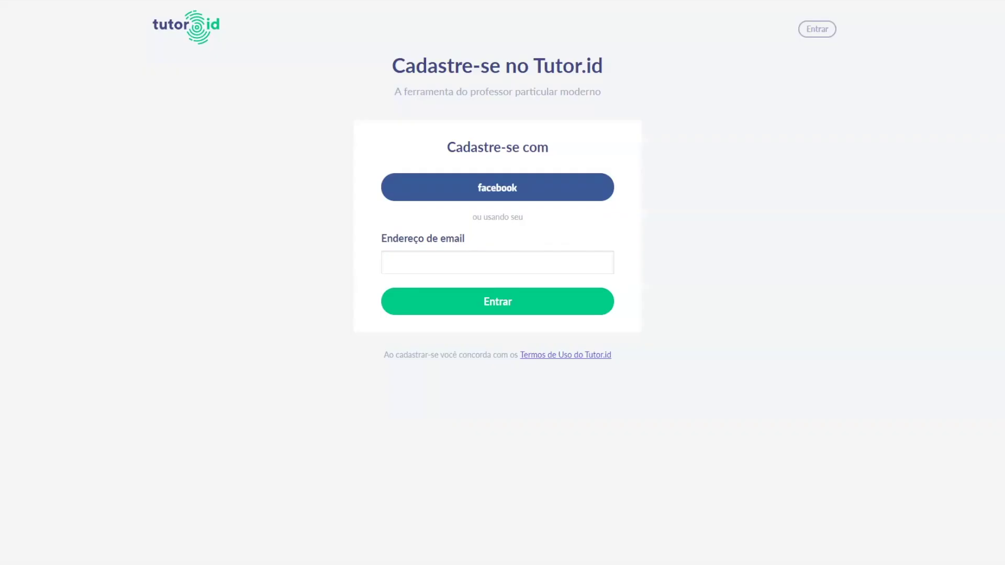
Paste the e-mail to start signup, then enter the account password and phone number.
{"action": "key", "text": "ctrl+v"}
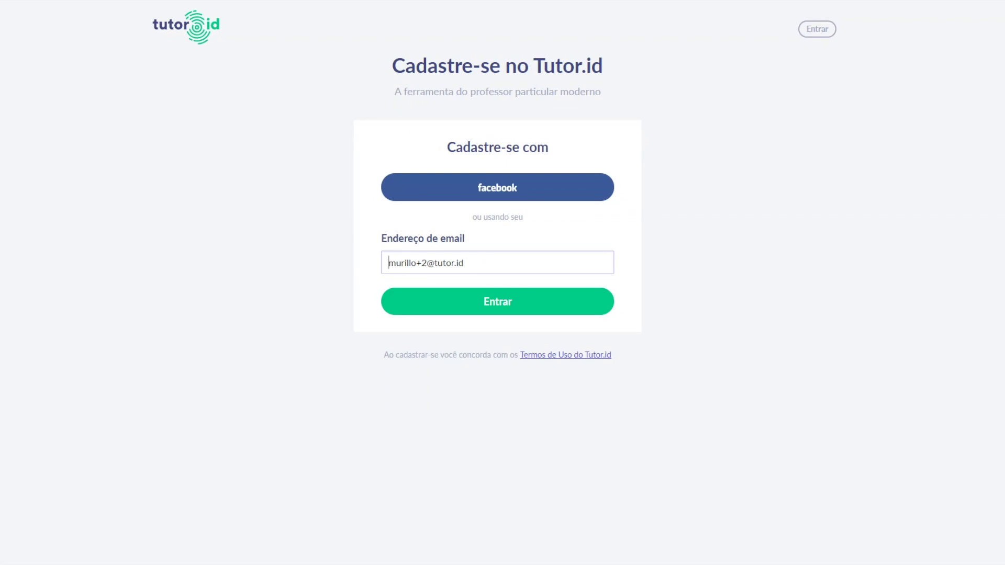
{"action": "left_click", "coordinate": [487, 309]}
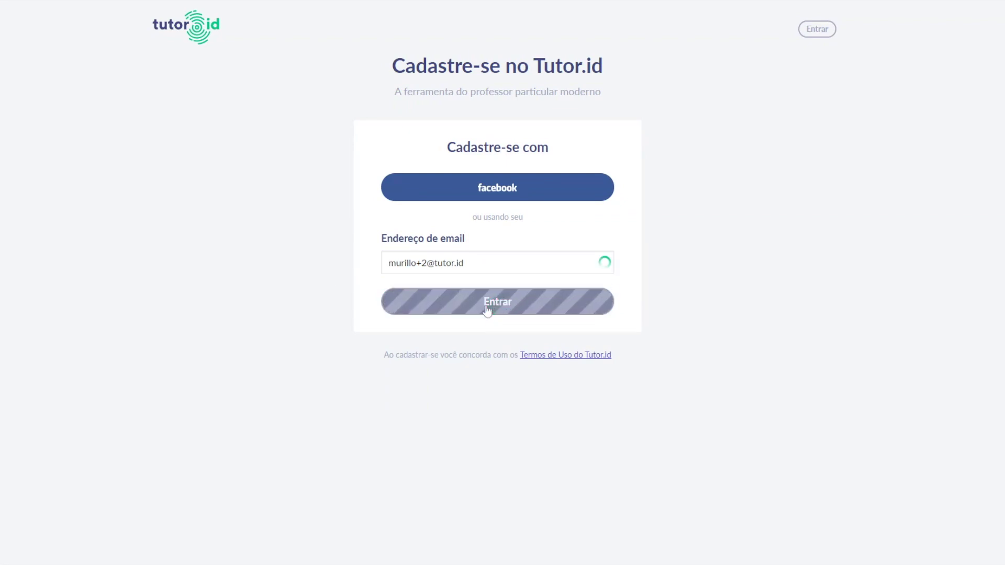
{"action": "left_click", "coordinate": [464, 319]}
{"action": "type", "text": "senha1234"}
{"action": "key", "text": "Tab"}
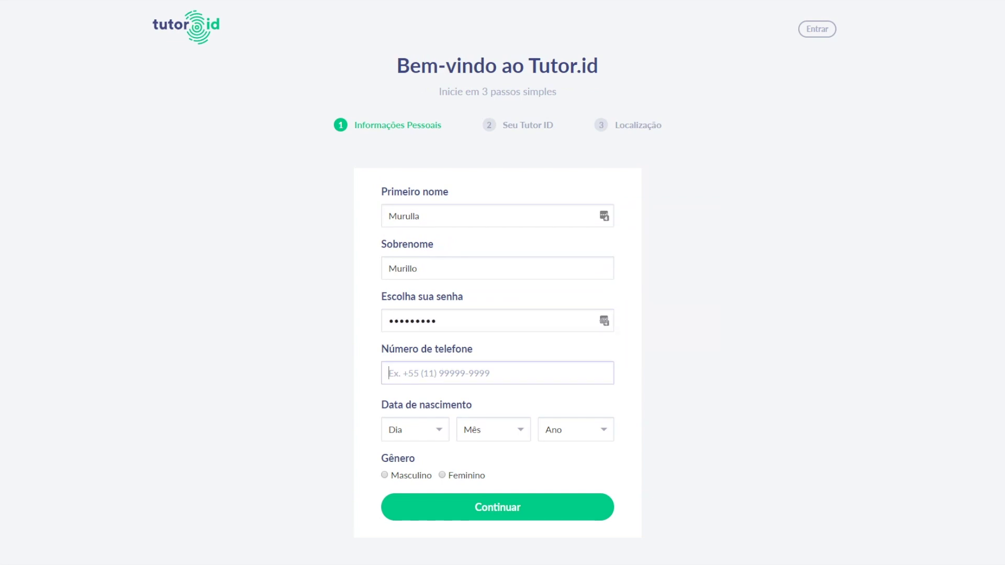
{"action": "type", "text": "(11"}
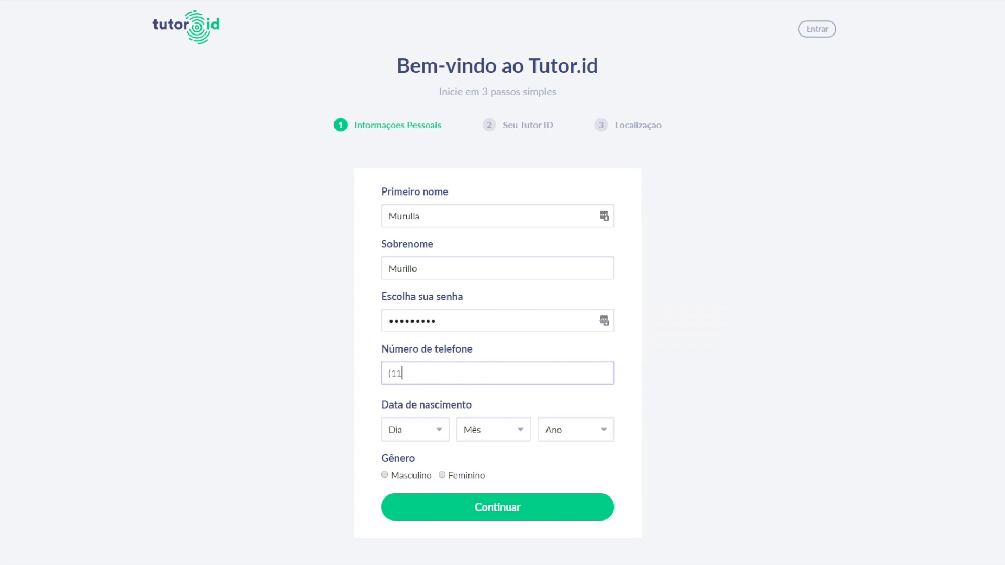
{"action": "type", "text": ") 99999-9999"}
{"action": "left_click", "coordinate": [430, 422]}
{"action": "key", "text": "1"}
{"action": "key", "text": "0"}
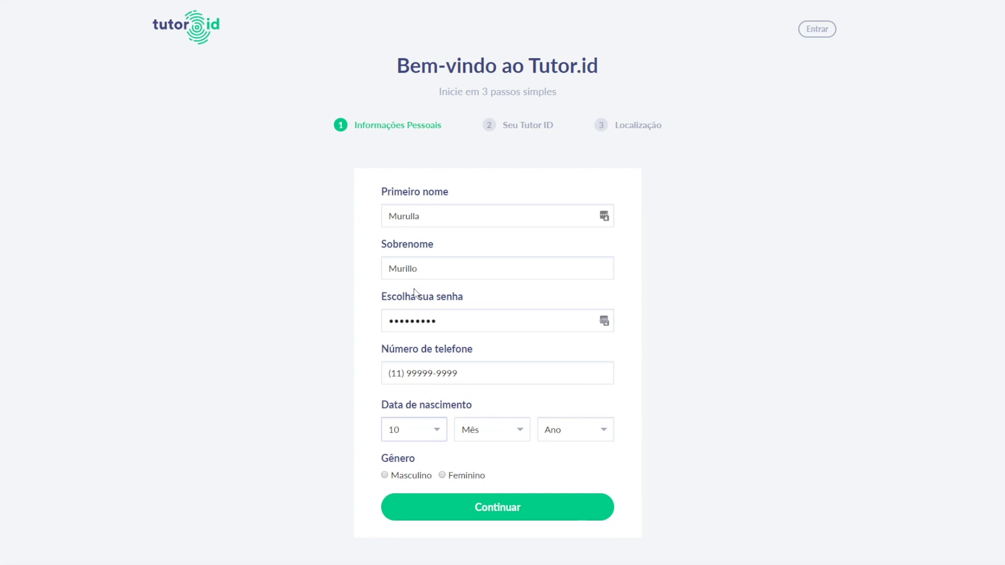
{"action": "left_click", "coordinate": [507, 428]}
{"action": "key", "text": "j"}
{"action": "key", "text": "u"}
{"action": "key", "text": "l"}
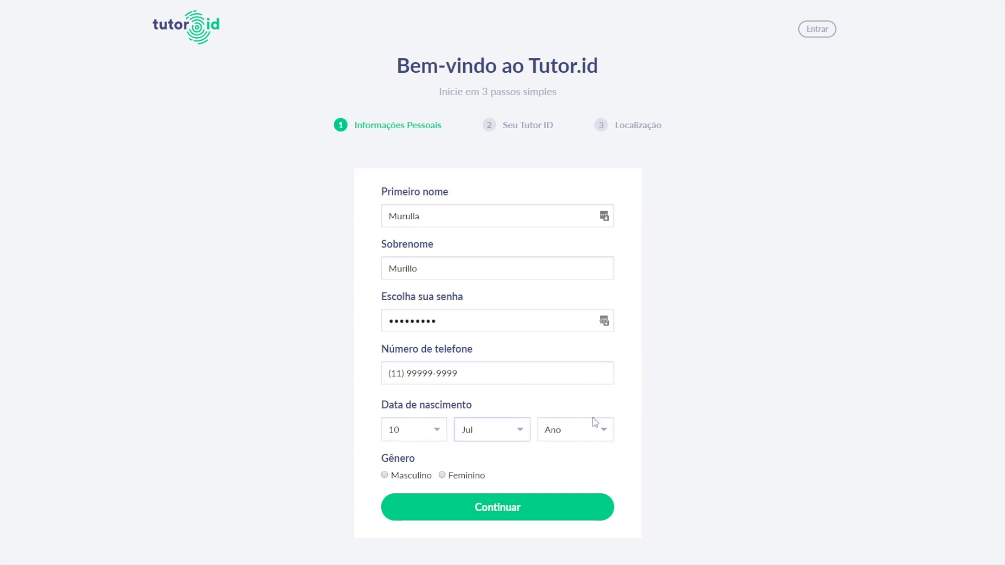
{"action": "left_click", "coordinate": [596, 435]}
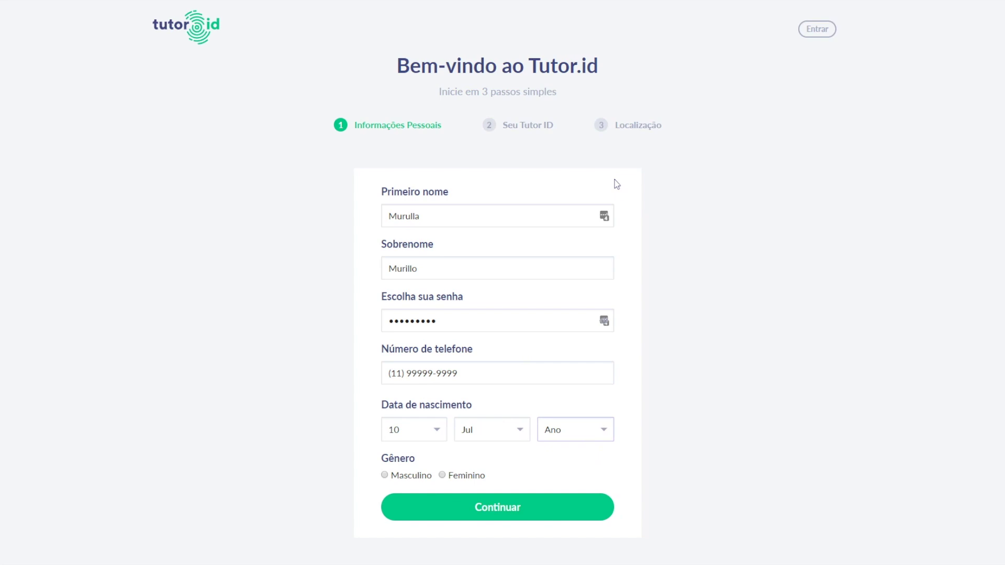
{"action": "key", "text": "1"}
{"action": "key", "text": "9"}
{"action": "key", "text": "8"}
{"action": "key", "text": "5"}
{"action": "left_click", "coordinate": [384, 475]}
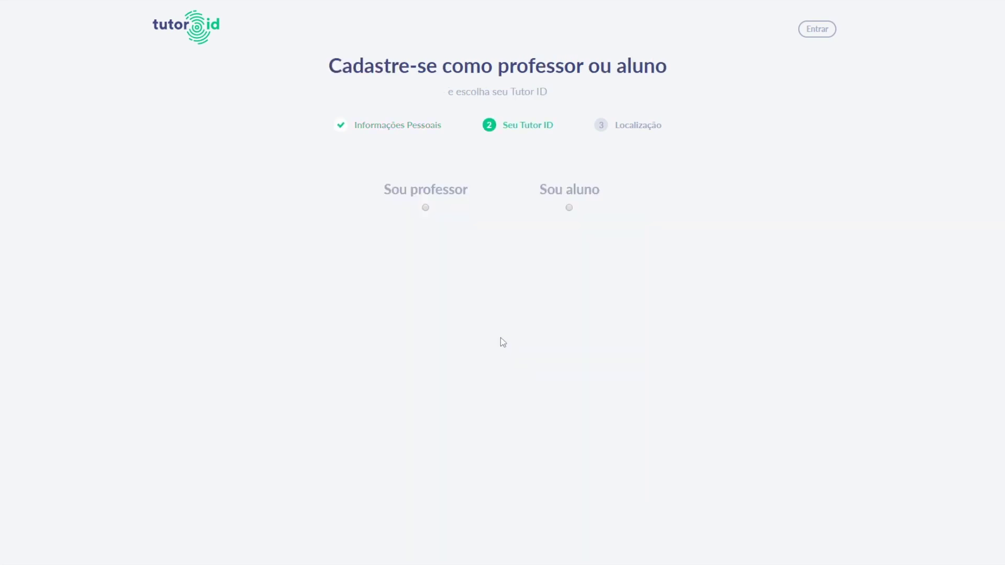
Register as a student with the suggested username and São Paulo, Brazil as city.
{"action": "left_click", "coordinate": [581, 200]}
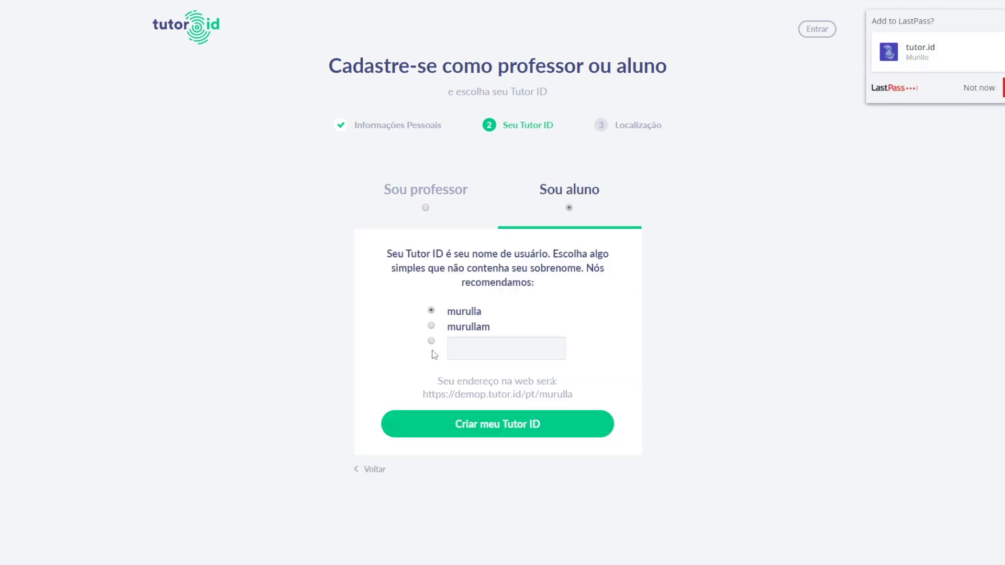
{"action": "left_click", "coordinate": [457, 433]}
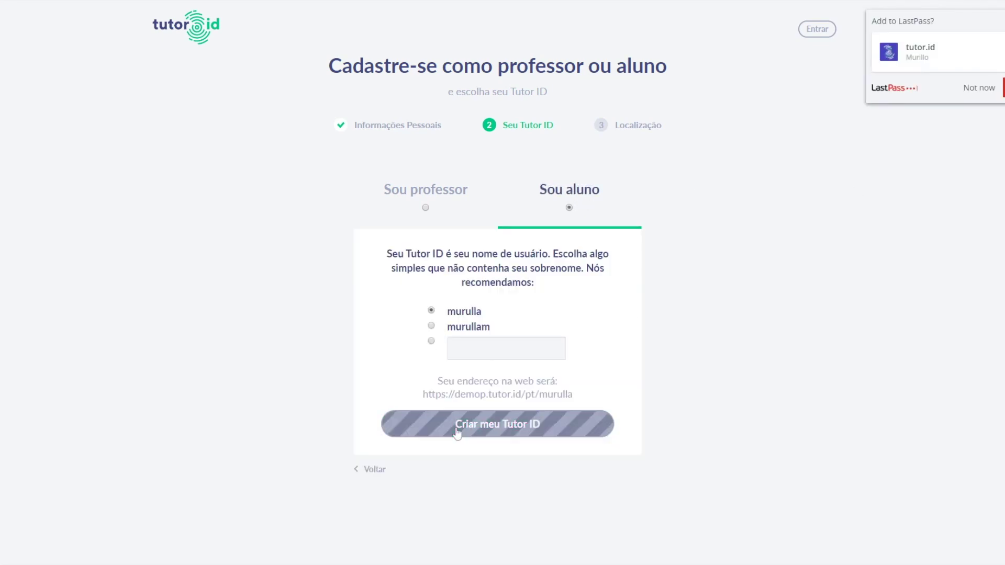
{"action": "type", "text": "Tartu, Estonia"}
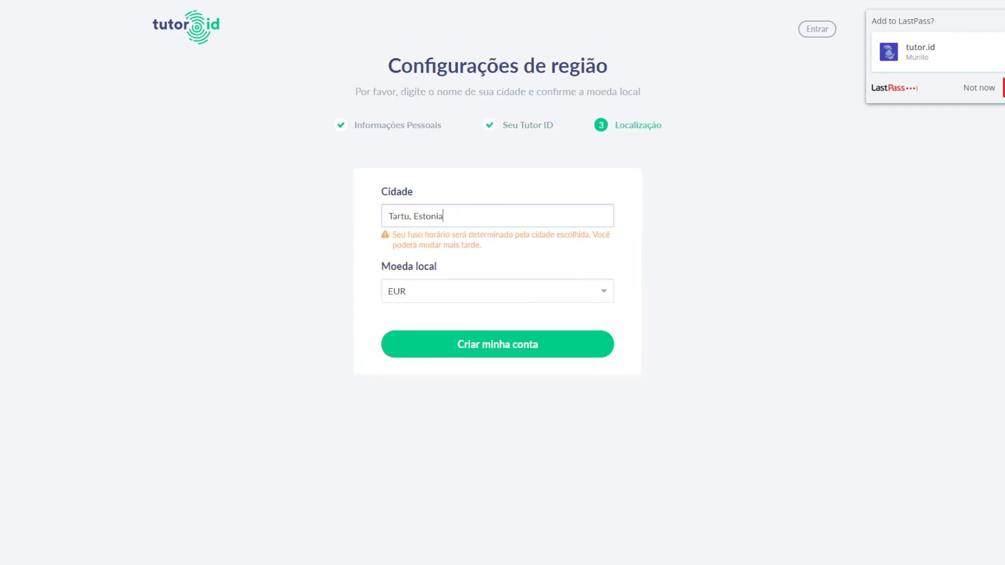
{"action": "left_click_drag", "start_coordinate": [444, 216], "coordinate": [359, 218]}
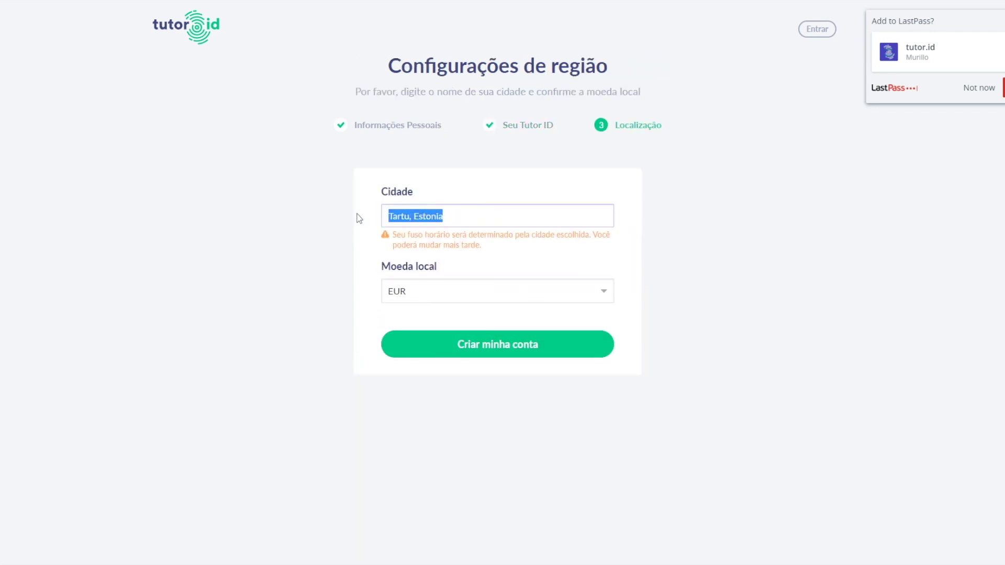
{"action": "type", "text": "São paulo"}
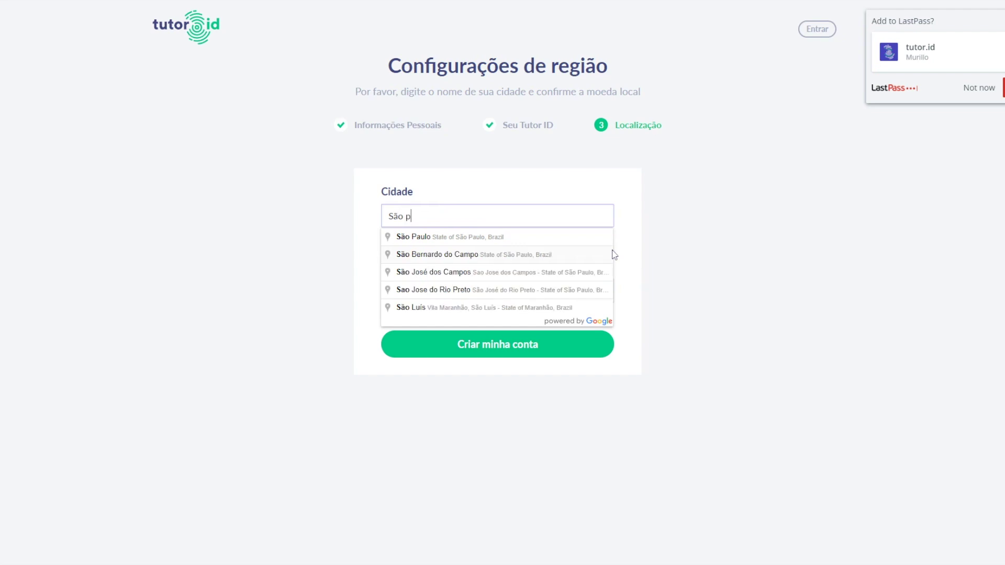
{"action": "left_click", "coordinate": [564, 237]}
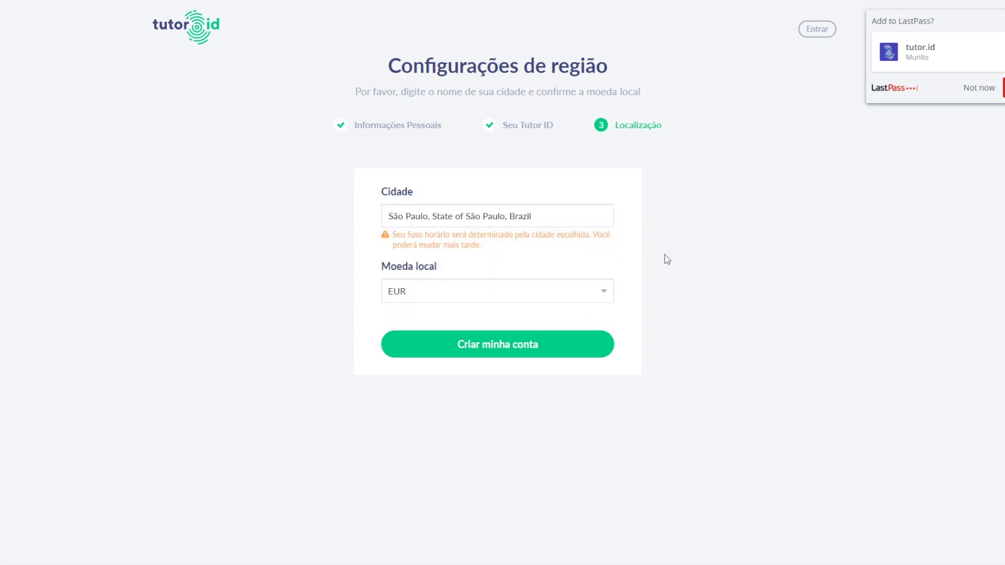
{"action": "left_click", "coordinate": [450, 340]}
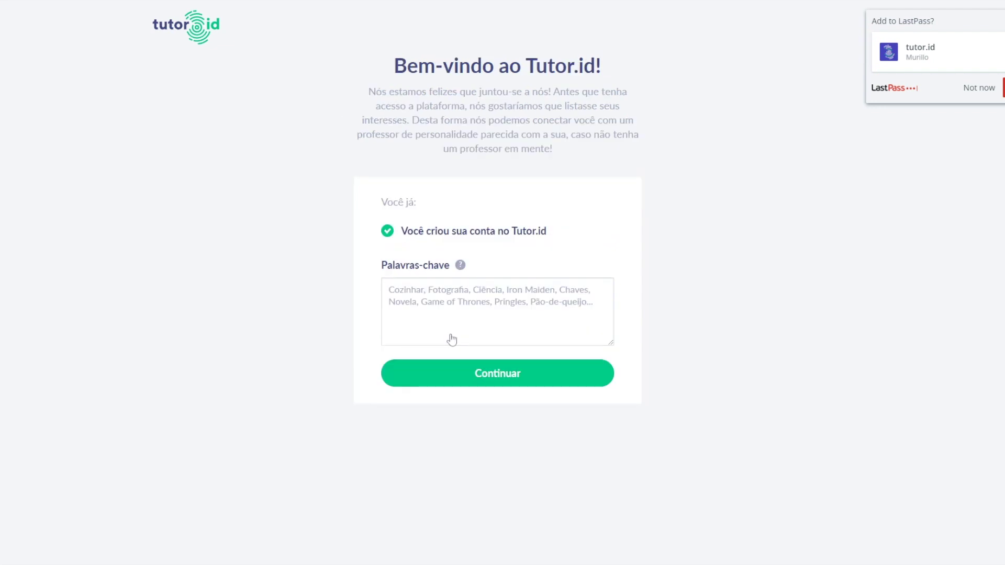
Add the interests Música, Rugby, Videogames and continue.
{"action": "left_click", "coordinate": [452, 340]}
{"action": "type", "text": "Música, "}
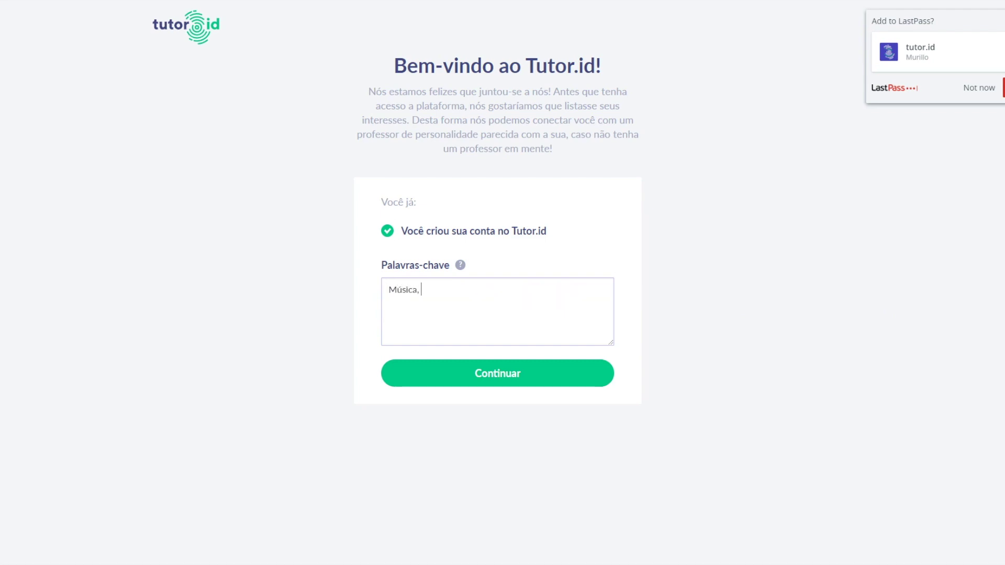
{"action": "type", "text": "Rugby, Videogames"}
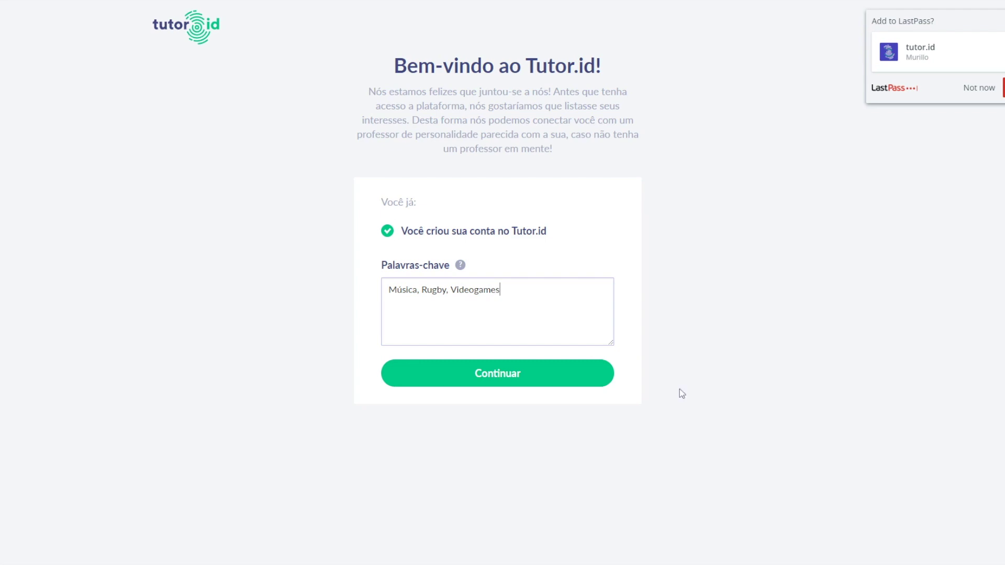
{"action": "left_click", "coordinate": [531, 381]}
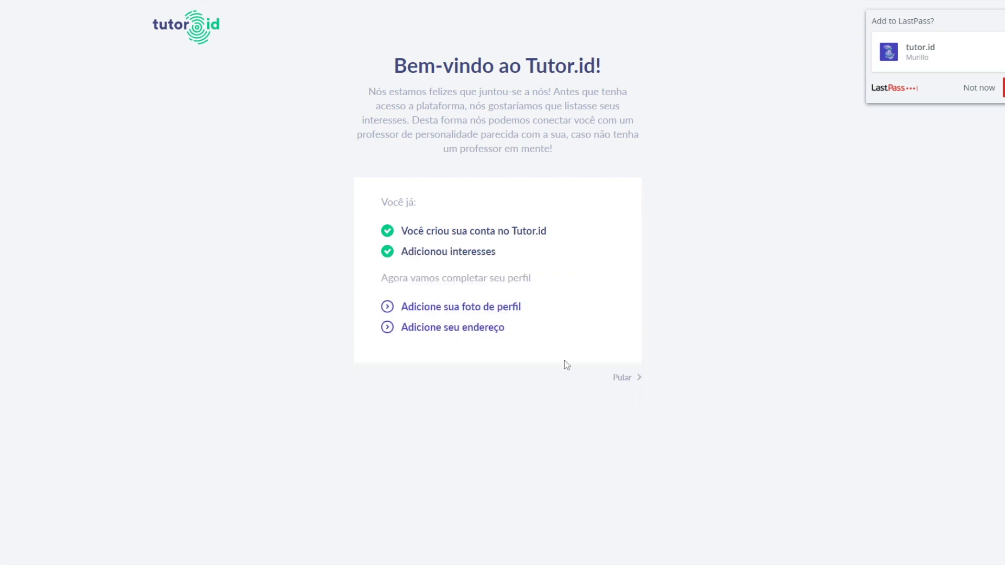
Skip the profile step, then review and accept the Conversational English contract.
{"action": "left_click", "coordinate": [625, 378]}
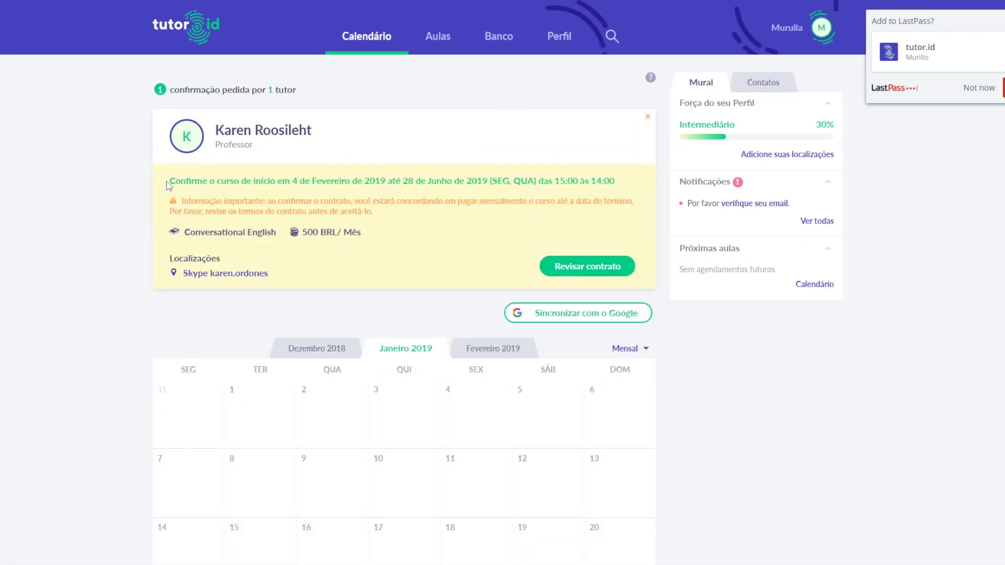
{"action": "left_click_drag", "start_coordinate": [167, 180], "coordinate": [453, 239]}
{"action": "left_click", "coordinate": [453, 241]}
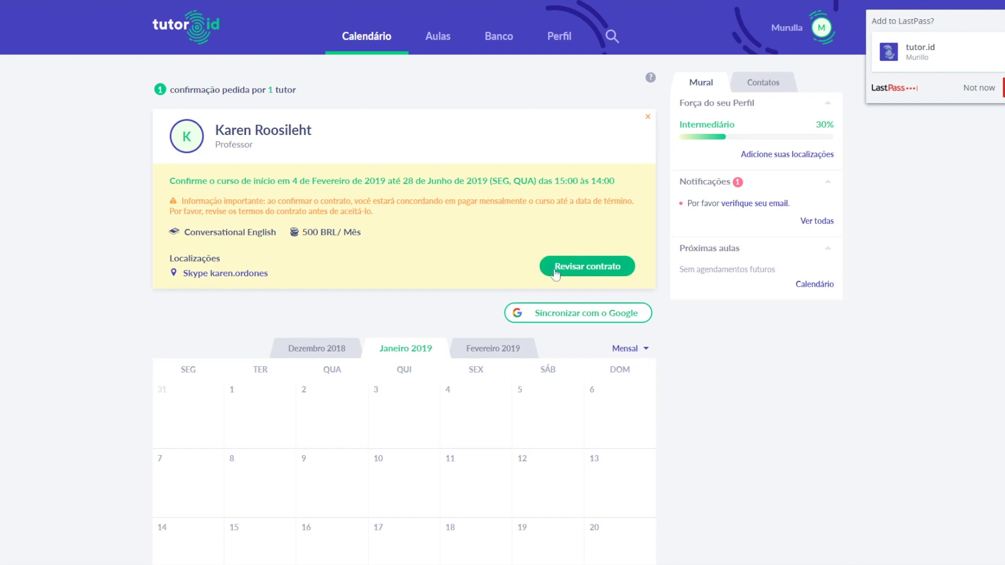
{"action": "double_click", "coordinate": [311, 232]}
{"action": "left_click", "coordinate": [440, 256]}
{"action": "left_click", "coordinate": [547, 267]}
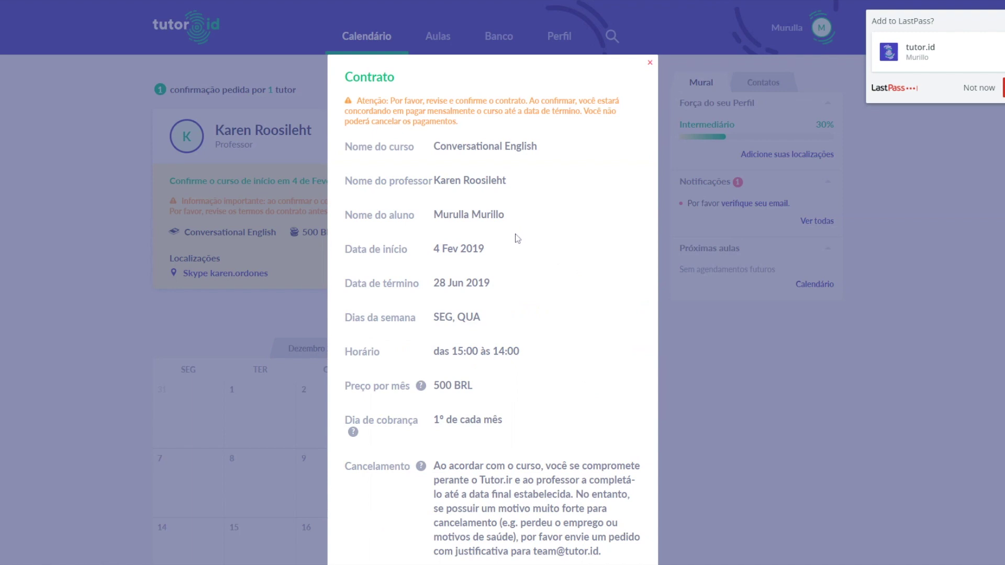
{"action": "scroll", "coordinate": [517, 238], "scroll_direction": "down", "scroll_amount": 3}
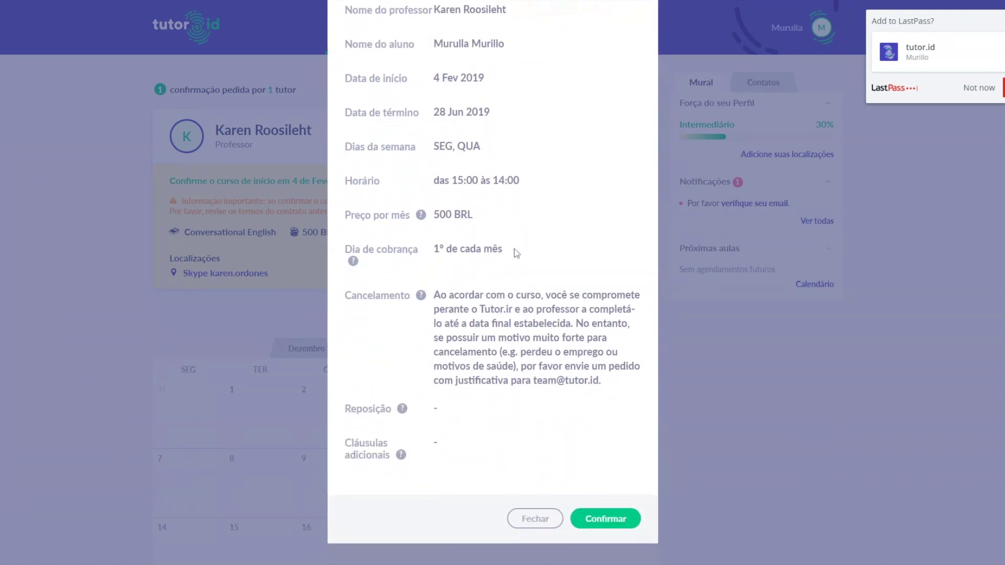
{"action": "left_click", "coordinate": [615, 520]}
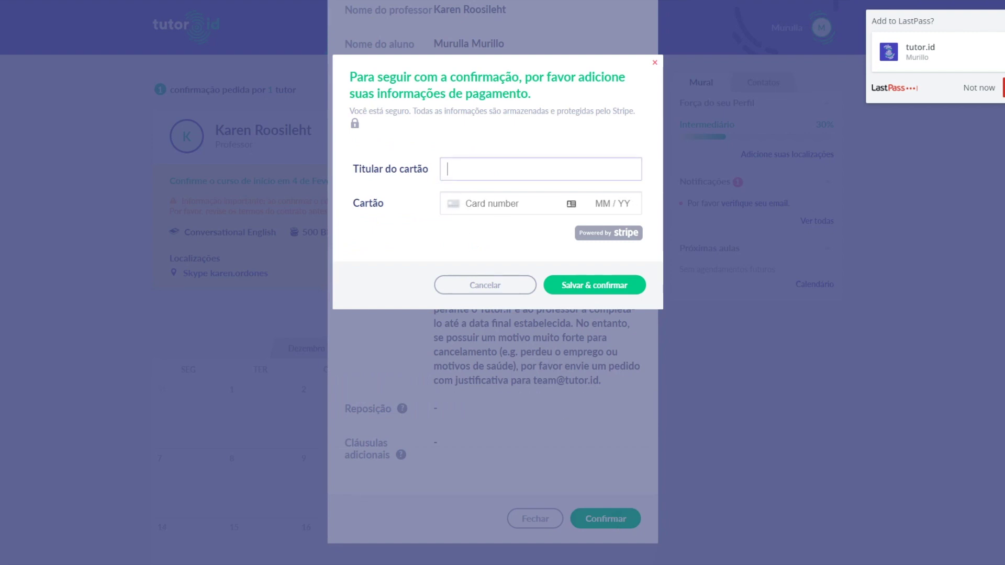
Enter the cardholder name and card number, then save and confirm the contract.
{"action": "left_click", "coordinate": [492, 204]}
{"action": "type", "text": "42"}
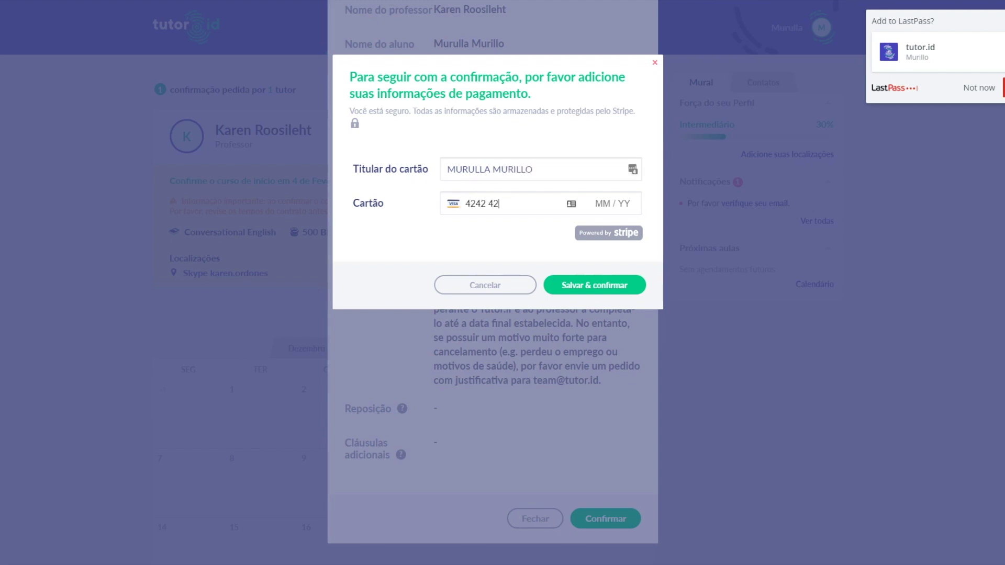
{"action": "type", "text": "424242424242420424242"}
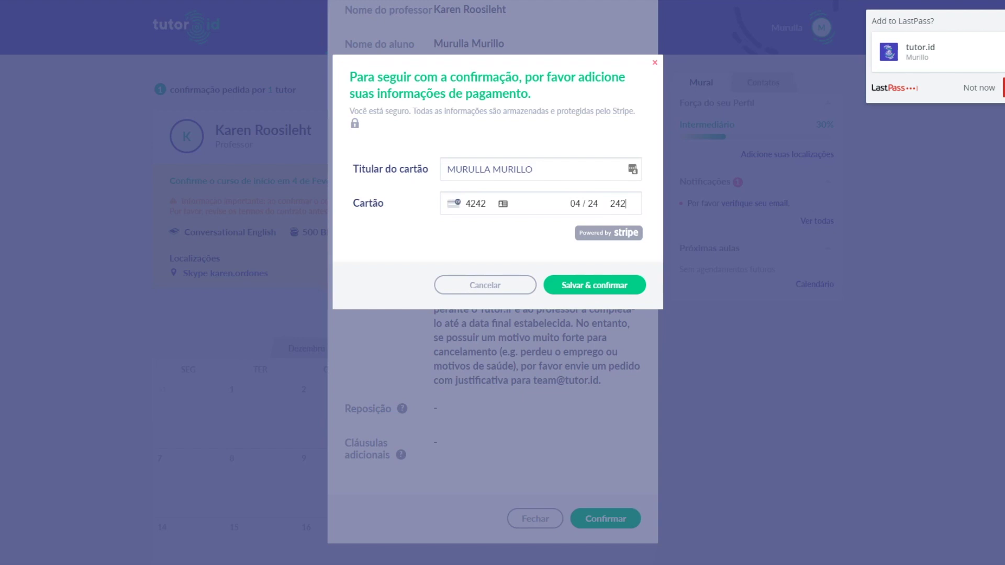
{"action": "left_click", "coordinate": [570, 285]}
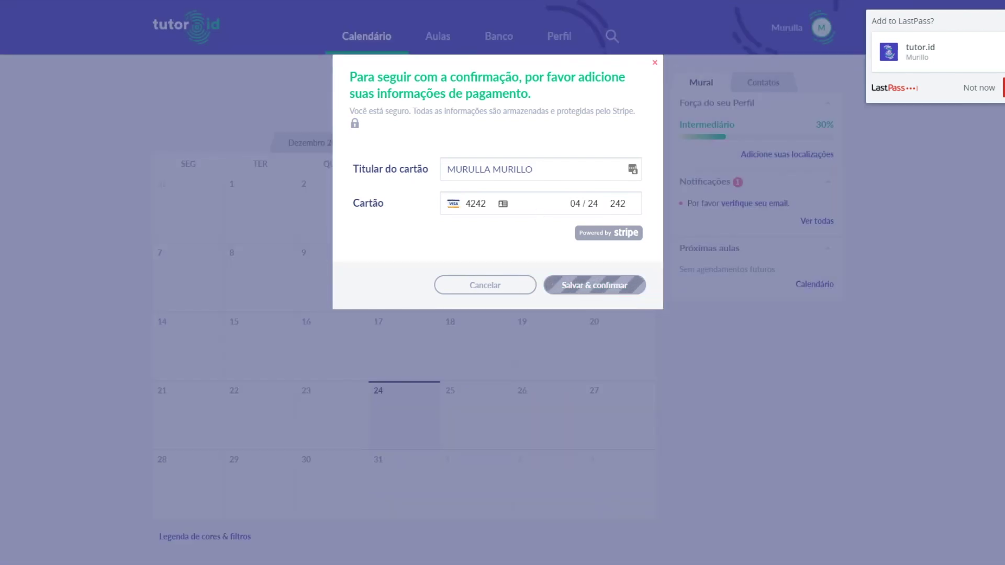
{"action": "left_click_drag", "start_coordinate": [424, 151], "coordinate": [348, 76]}
{"action": "left_click", "coordinate": [429, 142]}
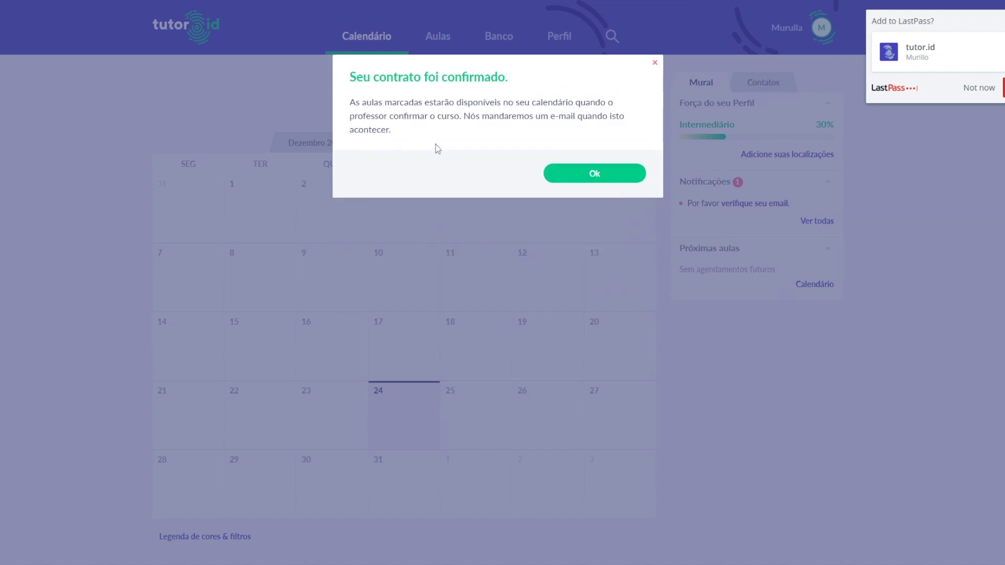
Dismiss the 'Seu contrato foi confirmado' message with Ok.
{"action": "left_click", "coordinate": [595, 174]}
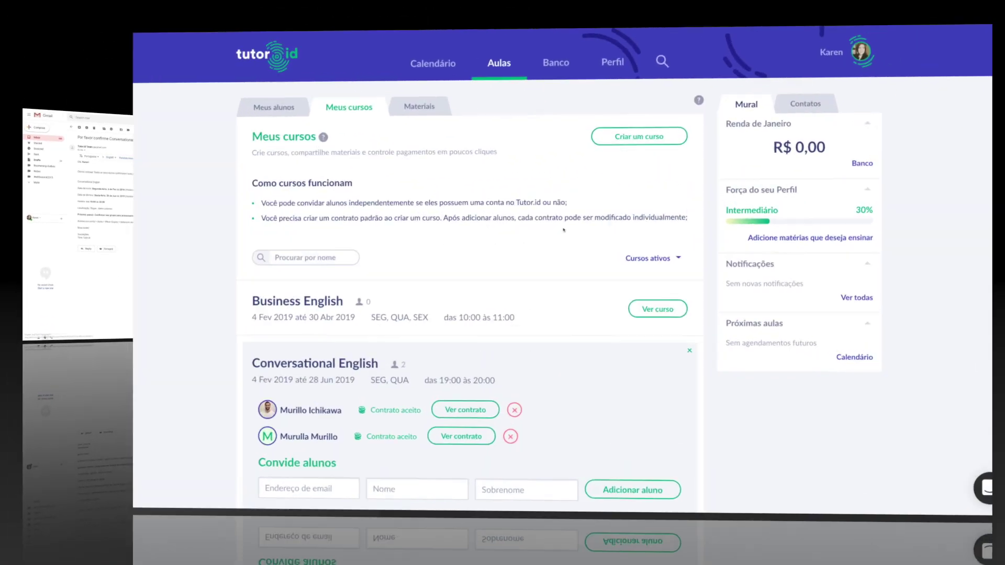
Confirm the Conversational English course in Meus cursos, notifying its two students.
{"action": "scroll", "coordinate": [512, 236], "scroll_direction": "down", "scroll_amount": 2}
{"action": "scroll", "coordinate": [512, 236], "scroll_direction": "down", "scroll_amount": 1}
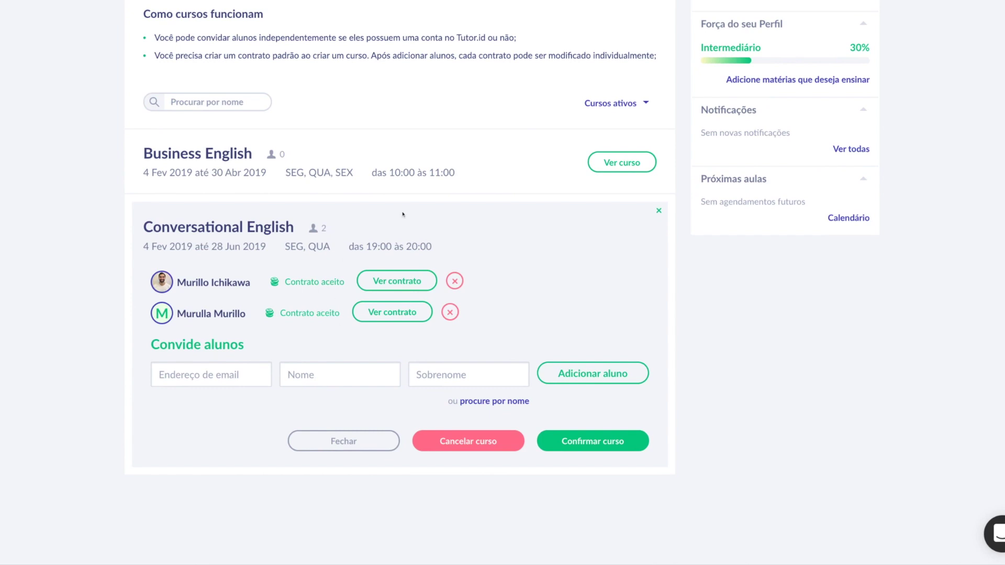
{"action": "left_click", "coordinate": [600, 453]}
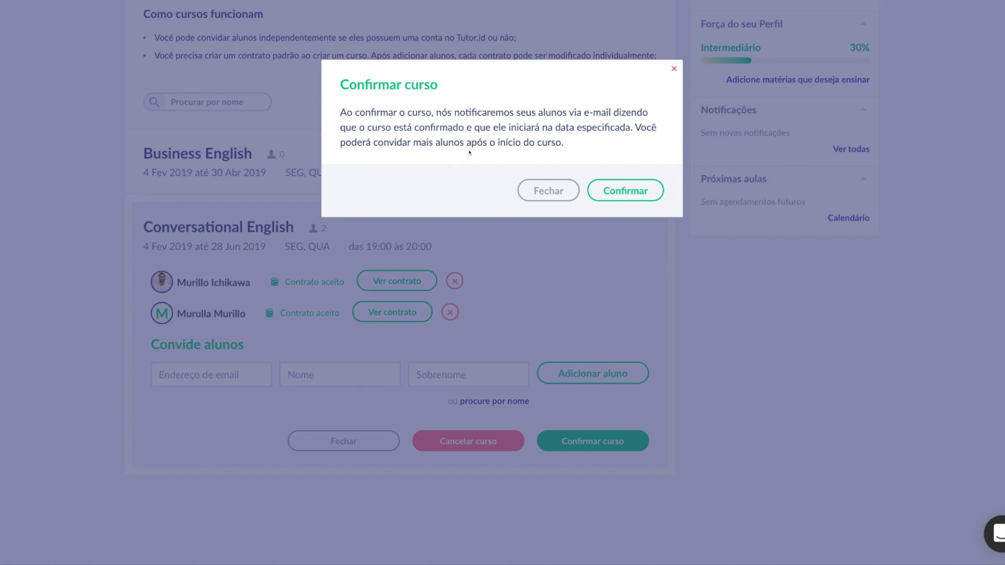
{"action": "left_click", "coordinate": [611, 200]}
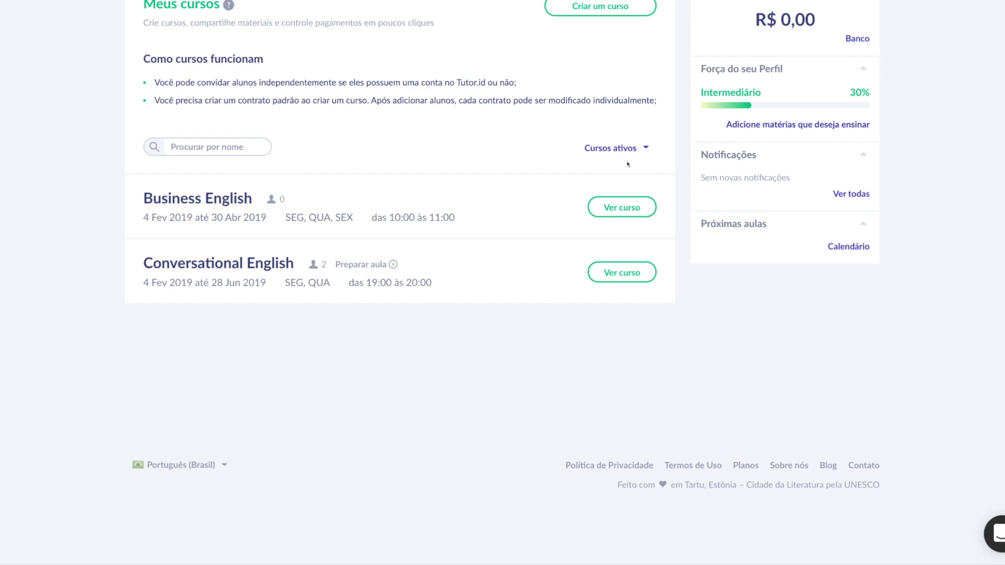
Review the Business English and Conversational English course details, then collapse both rows.
{"action": "left_click", "coordinate": [623, 208]}
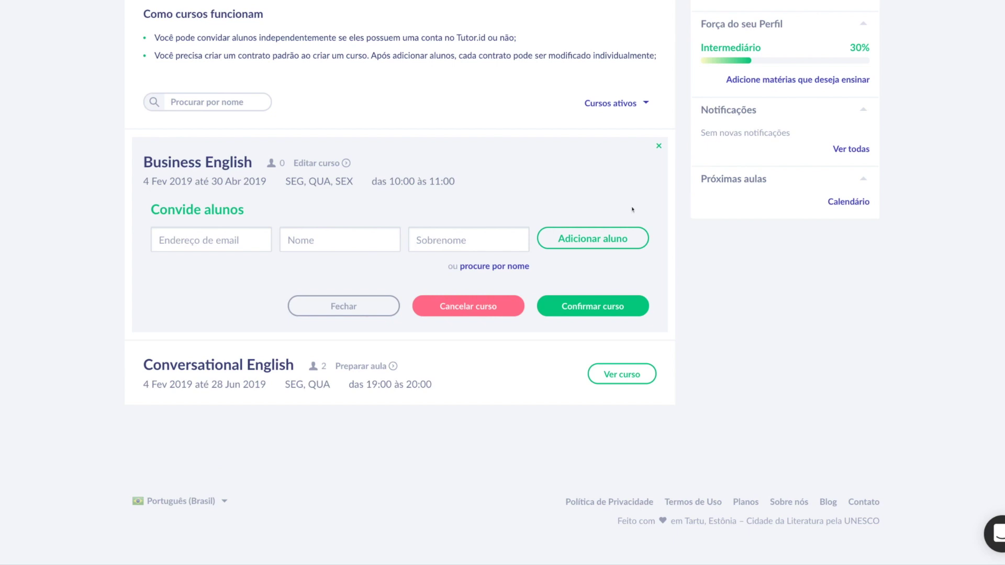
{"action": "left_click", "coordinate": [658, 146]}
{"action": "left_click", "coordinate": [623, 272]}
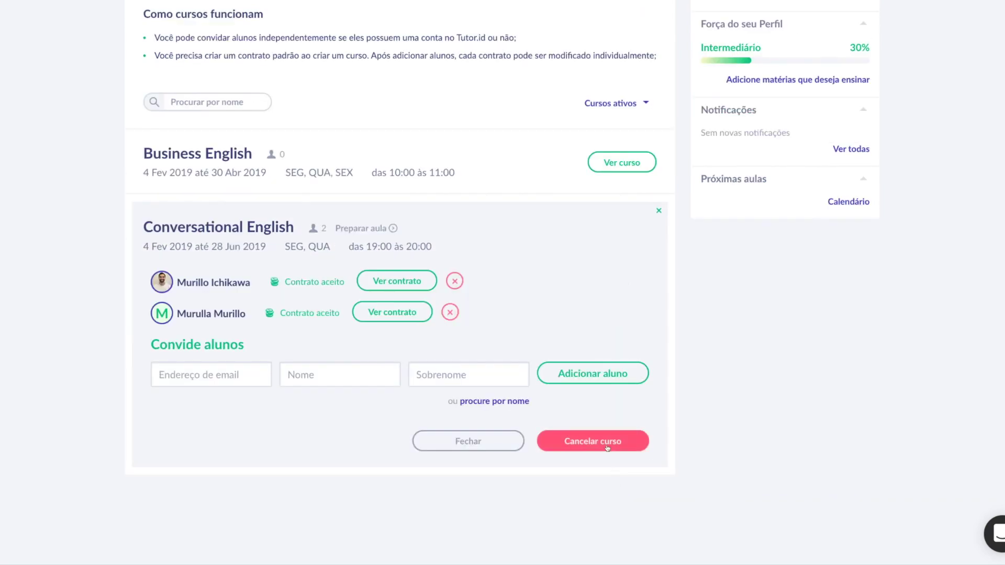
{"action": "left_click", "coordinate": [466, 443]}
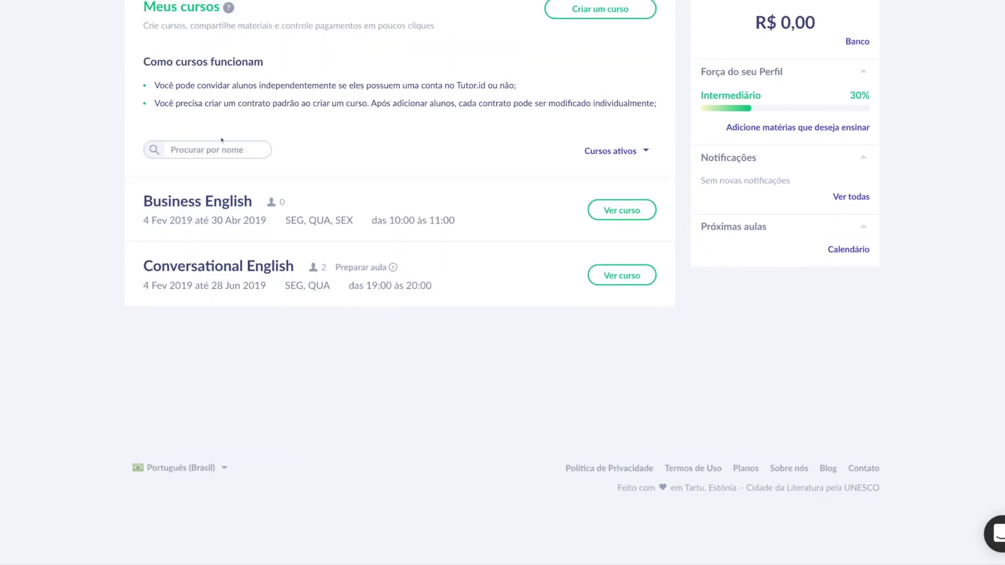
{"action": "scroll", "coordinate": [262, 210], "scroll_direction": "up", "scroll_amount": 3}
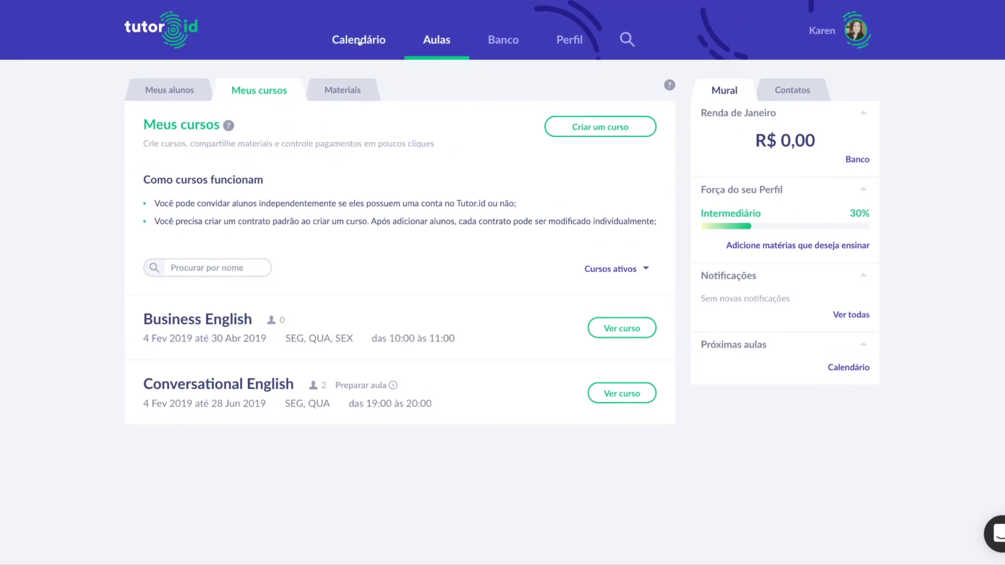
Show February 2019 on the Calendário, with Monday and Wednesday 19:00 lessons.
{"action": "left_click", "coordinate": [359, 42]}
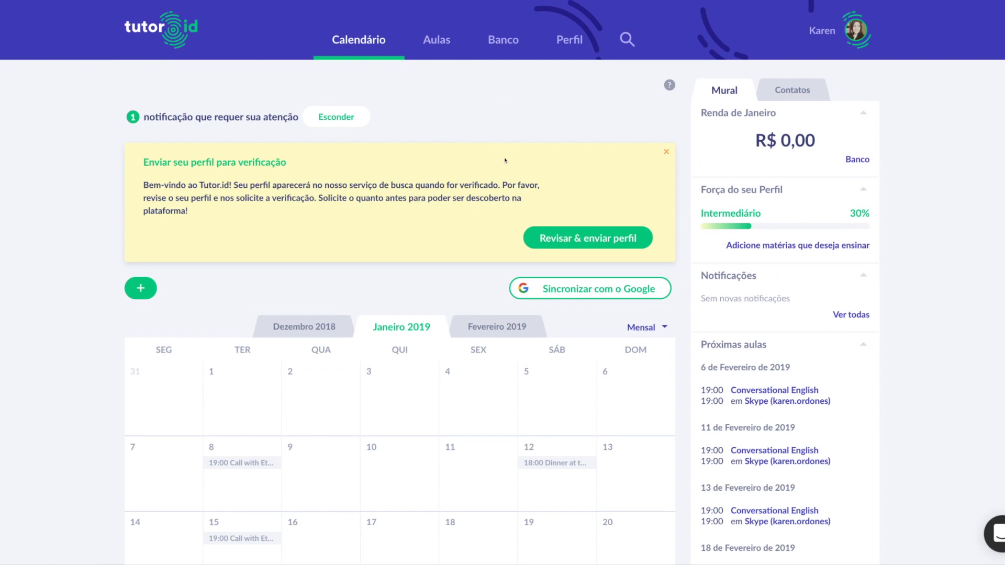
{"action": "scroll", "coordinate": [505, 160], "scroll_direction": "down", "scroll_amount": 3}
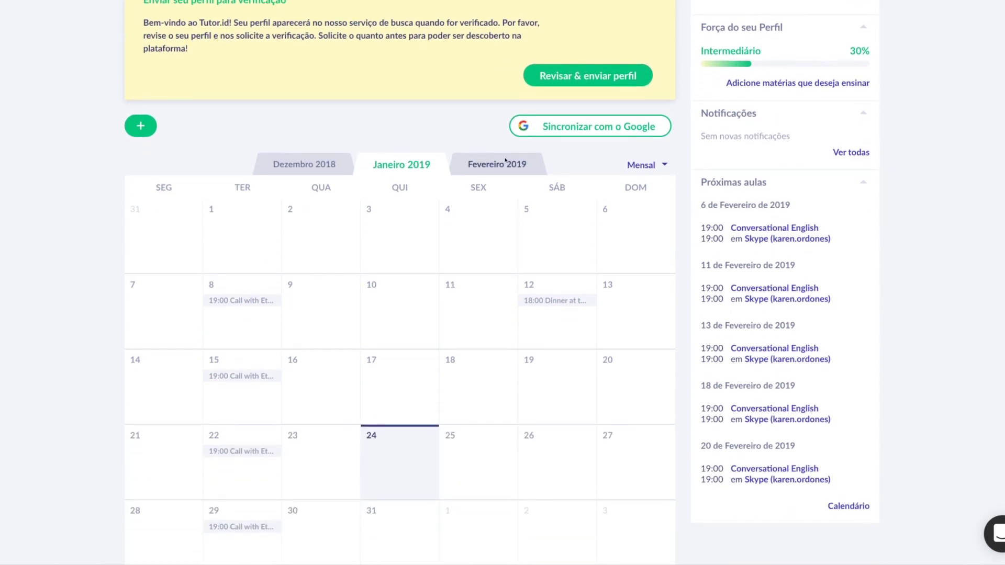
{"action": "scroll", "coordinate": [505, 161], "scroll_direction": "down", "scroll_amount": 2}
{"action": "left_click", "coordinate": [496, 89]}
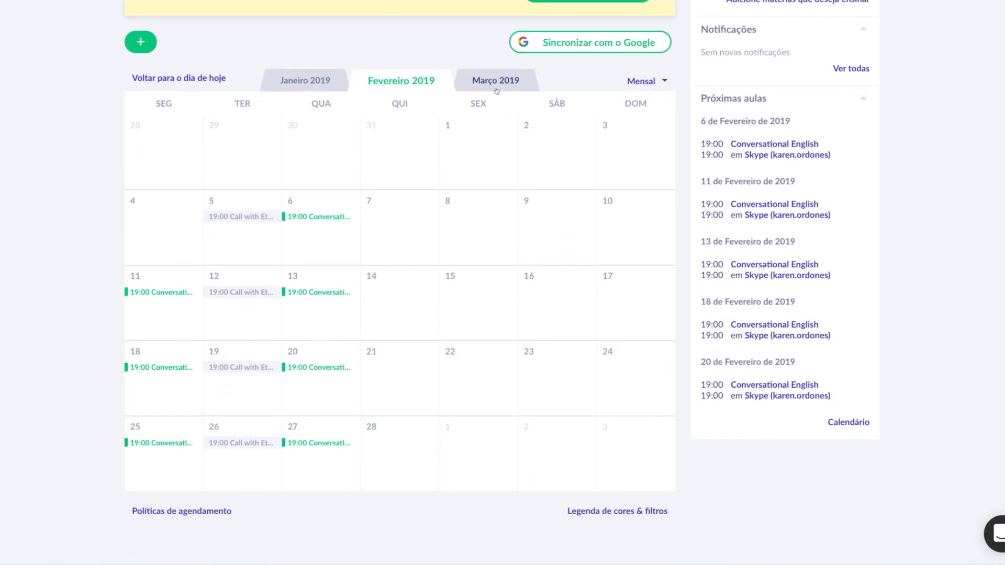